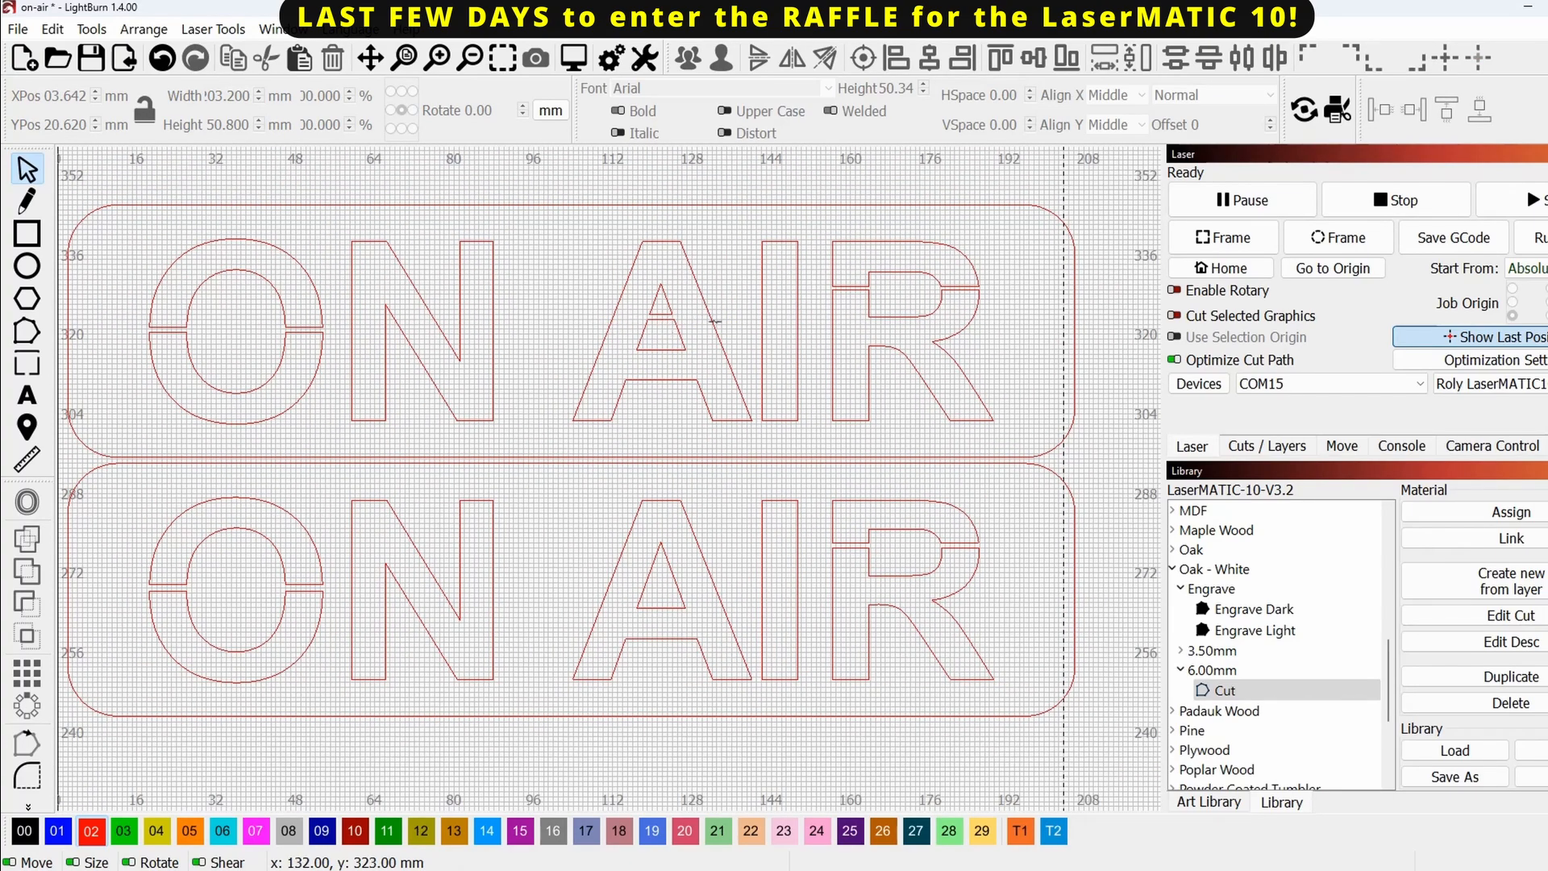
Delete the upper copy of the ON AIR sign, including its rounded border.
{"action": "scroll", "coordinate": [756, 328], "scroll_direction": "down", "scroll_amount": 1}
{"action": "left_click_drag", "start_coordinate": [1026, 345], "coordinate": [294, 259]}
{"action": "key", "text": "Delete"}
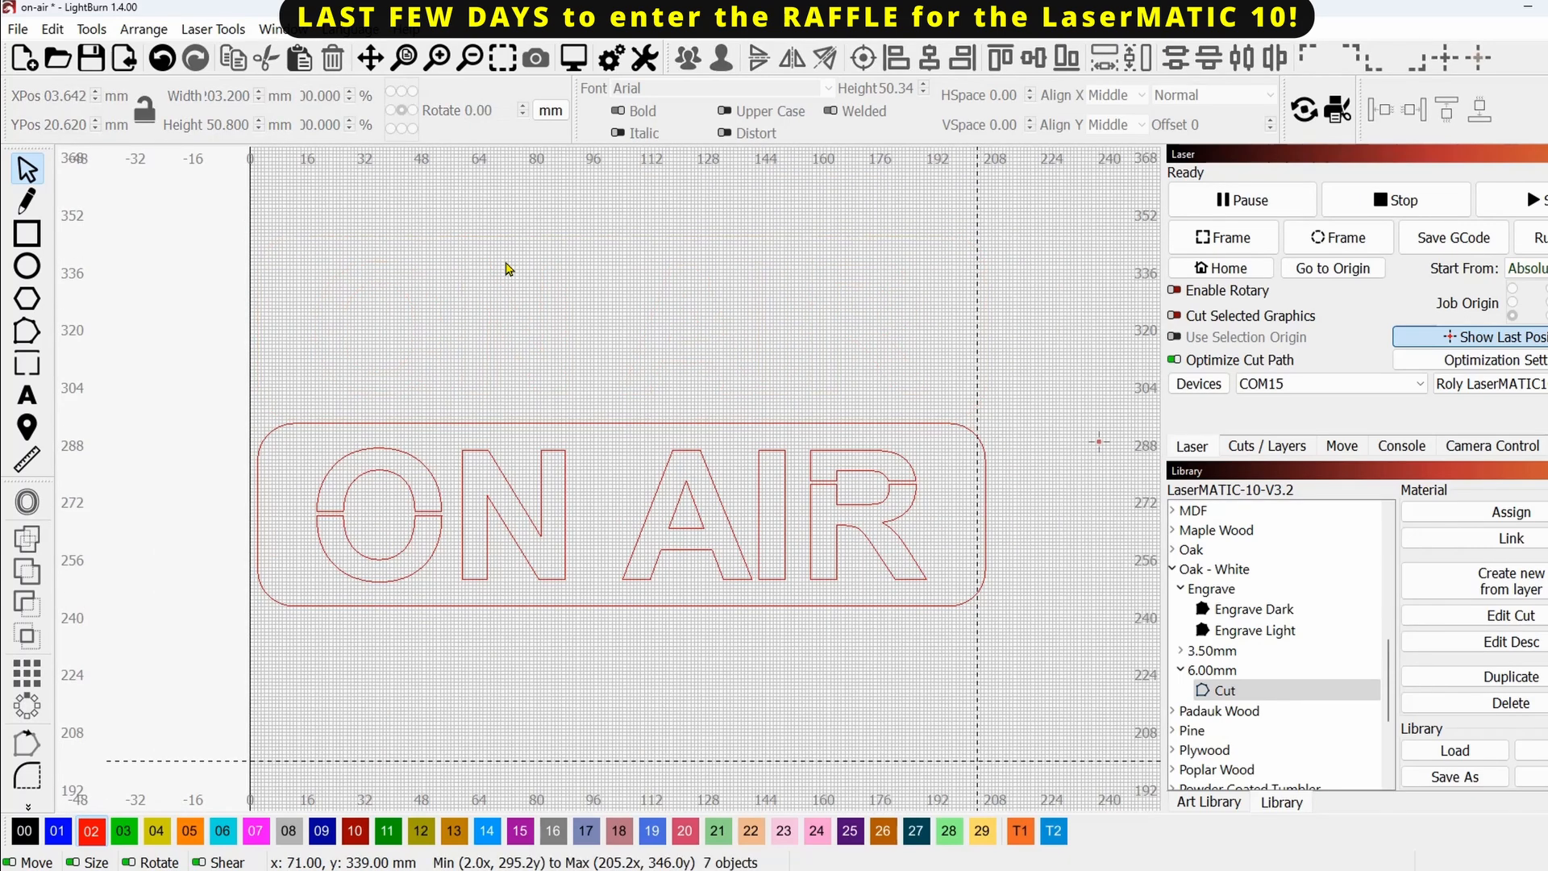
Examine the bridge gap that splits the letter R in the remaining ON AIR sign.
{"action": "scroll", "coordinate": [541, 316], "scroll_direction": "down", "scroll_amount": 1}
{"action": "scroll", "coordinate": [532, 252], "scroll_direction": "down", "scroll_amount": 3}
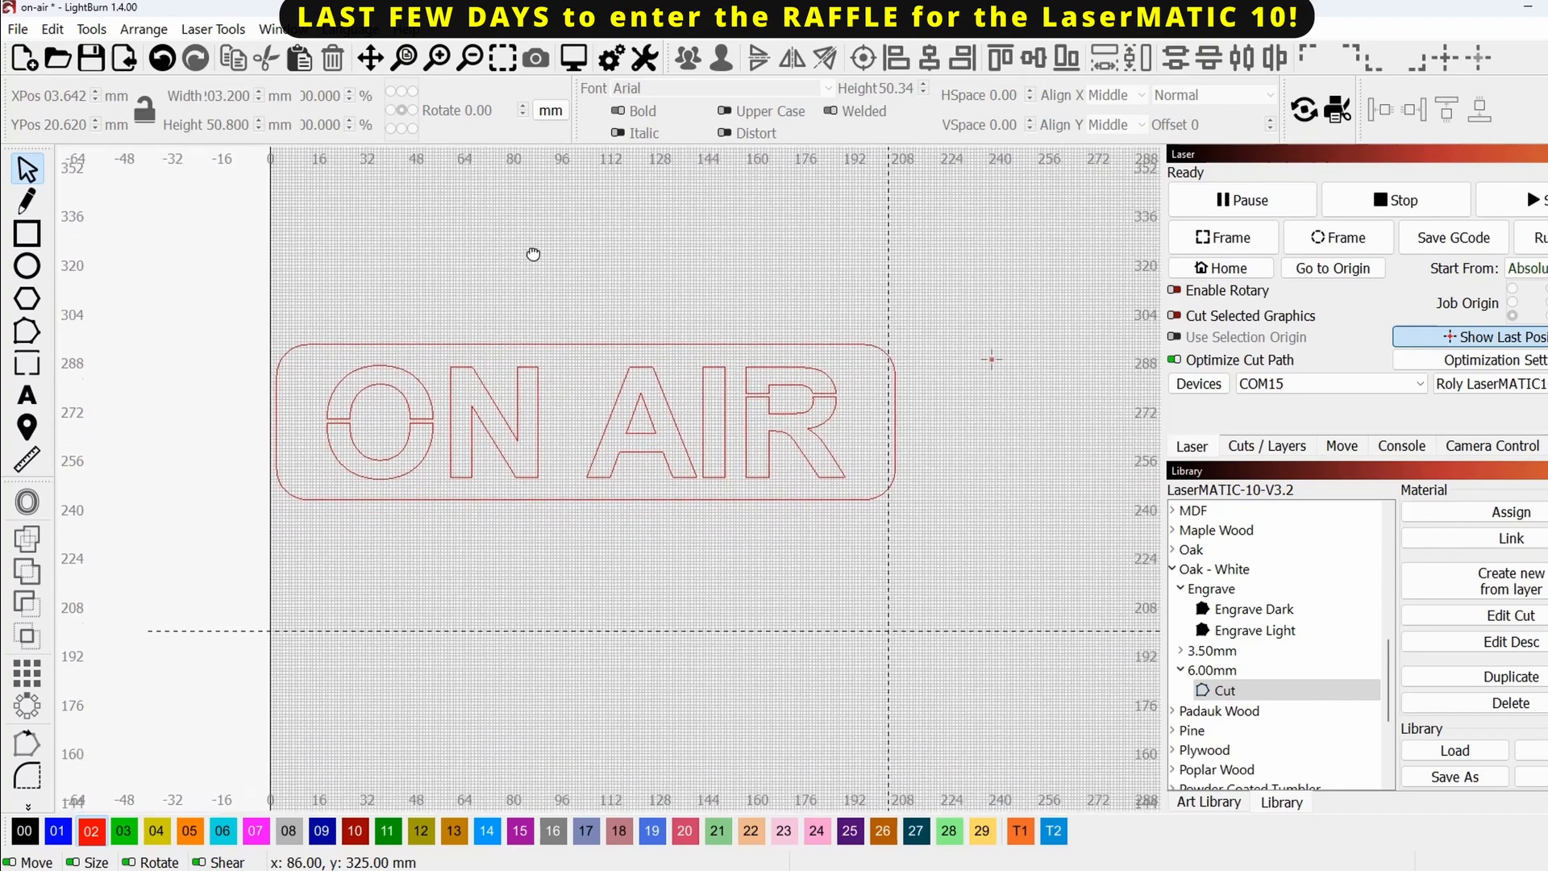
{"action": "scroll", "coordinate": [553, 384], "scroll_direction": "up", "scroll_amount": 4}
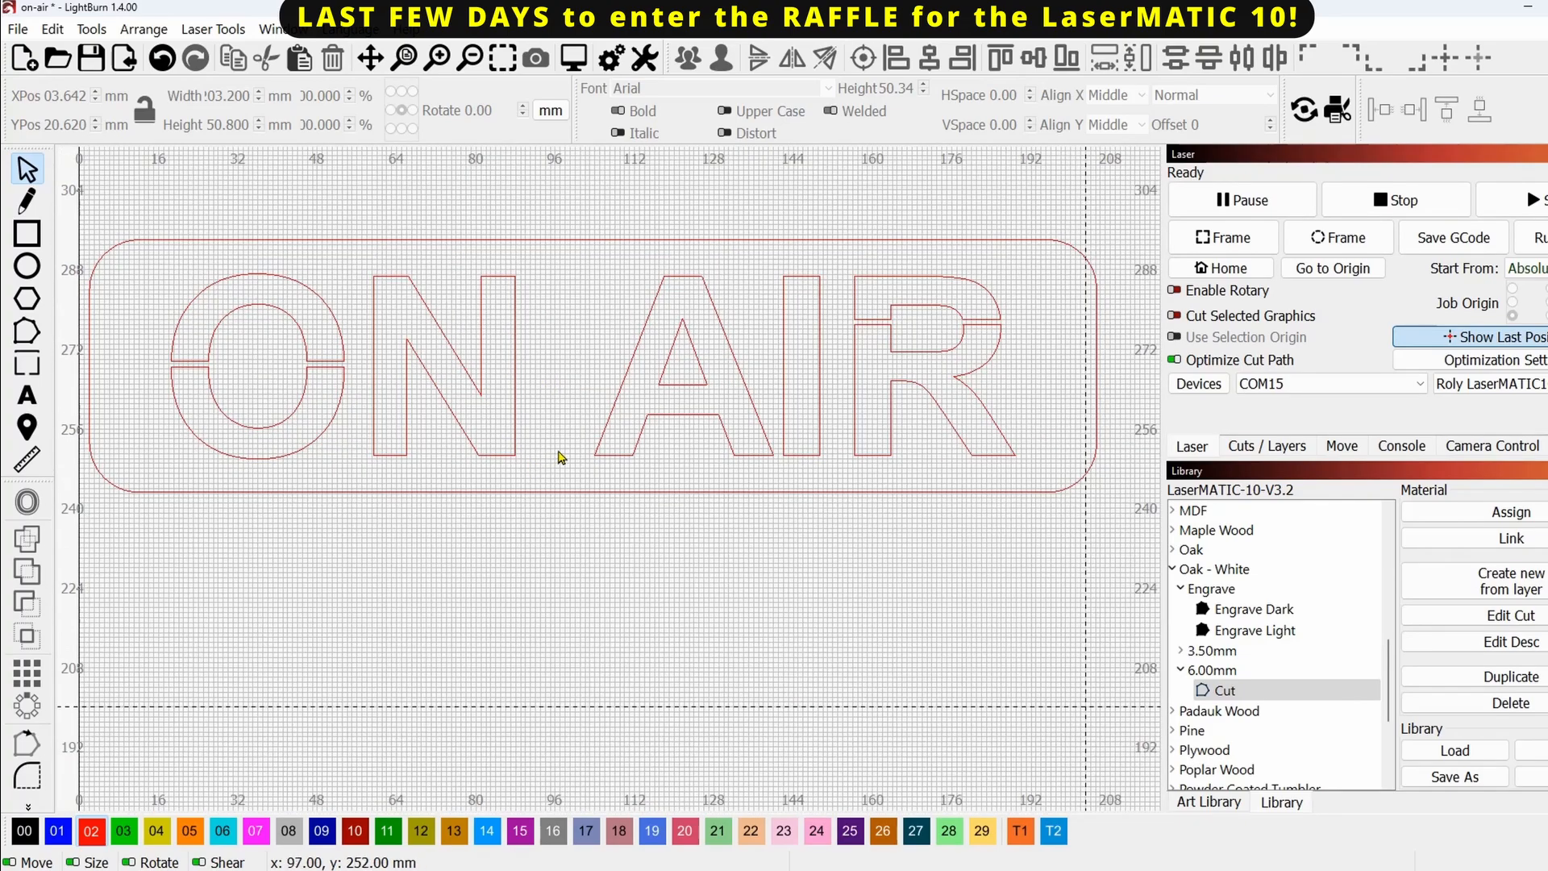
{"action": "scroll", "coordinate": [559, 455], "scroll_direction": "up", "scroll_amount": 1}
{"action": "scroll", "coordinate": [281, 344], "scroll_direction": "up", "scroll_amount": 1}
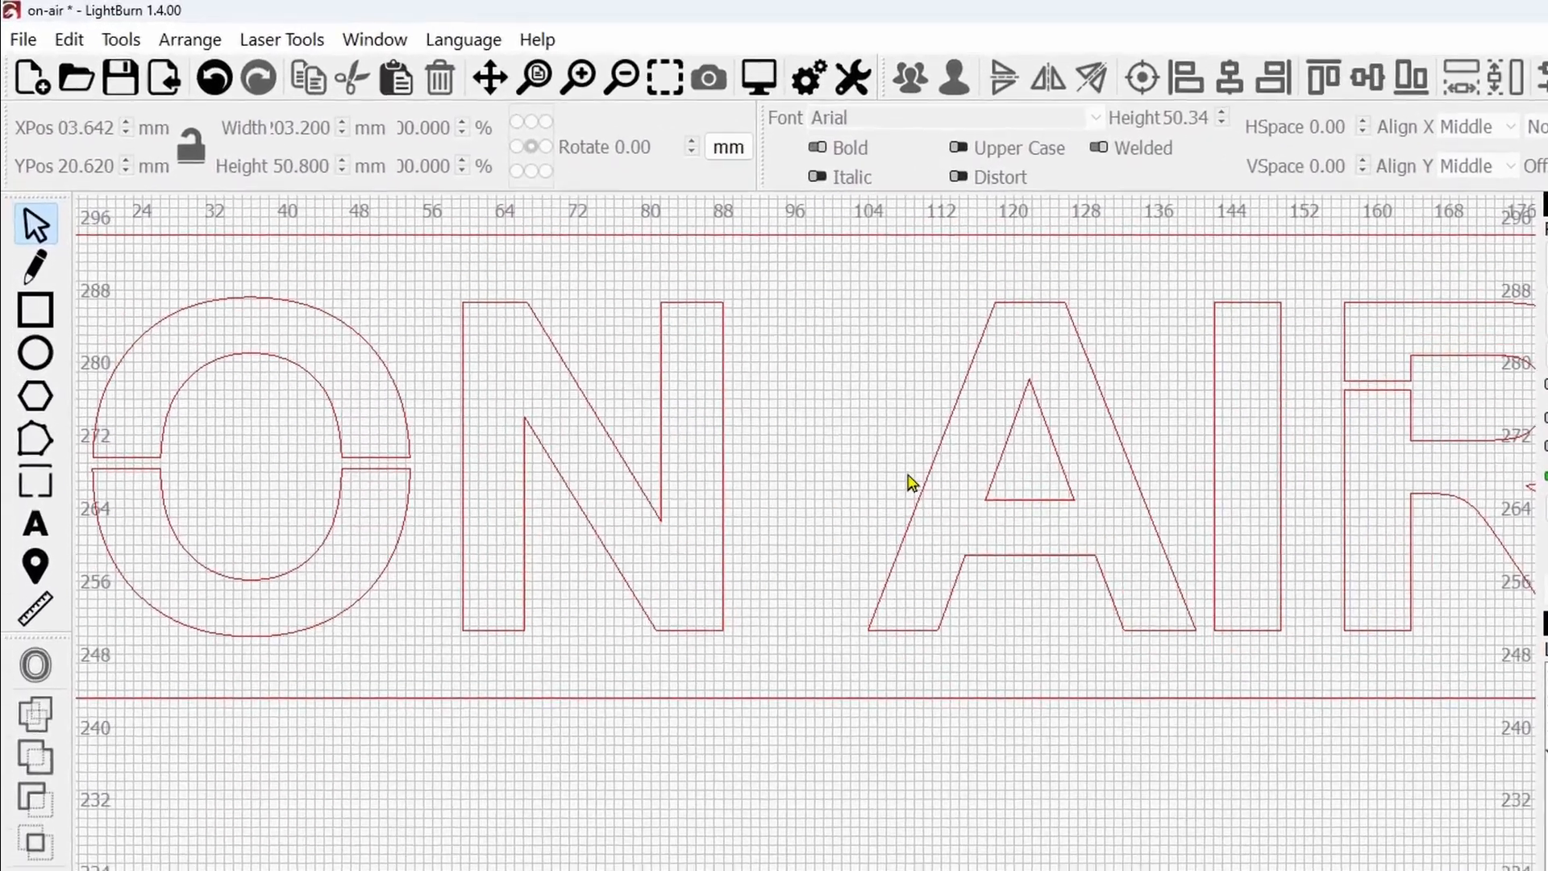
{"action": "left_click_drag", "start_coordinate": [911, 482], "coordinate": [425, 592]}
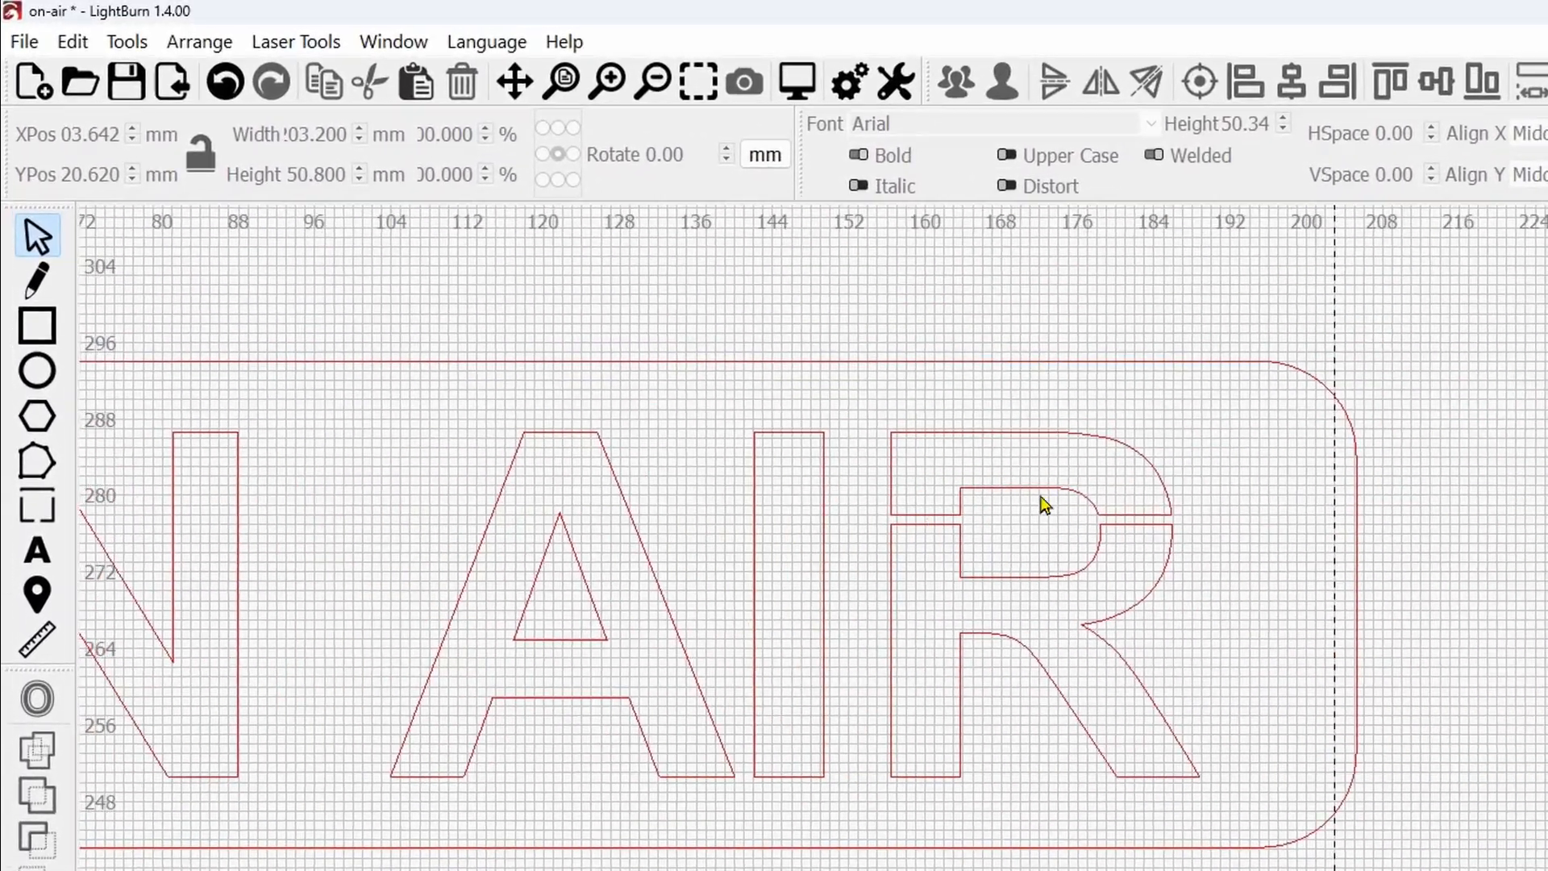
{"action": "scroll", "coordinate": [1159, 566], "scroll_direction": "up", "scroll_amount": 4}
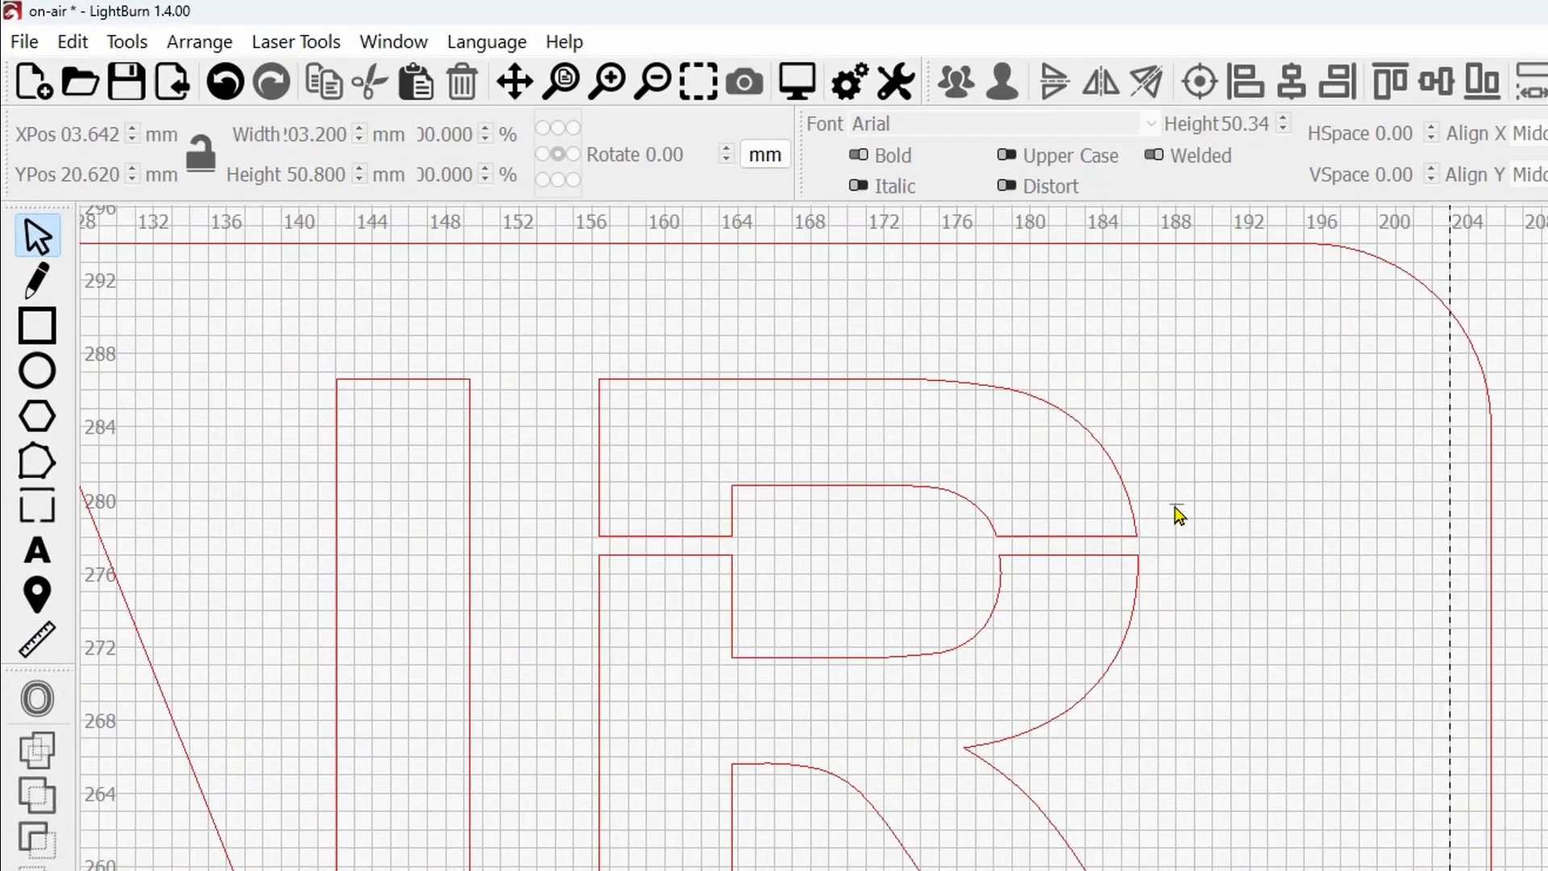
{"action": "left_click", "coordinate": [1182, 517]}
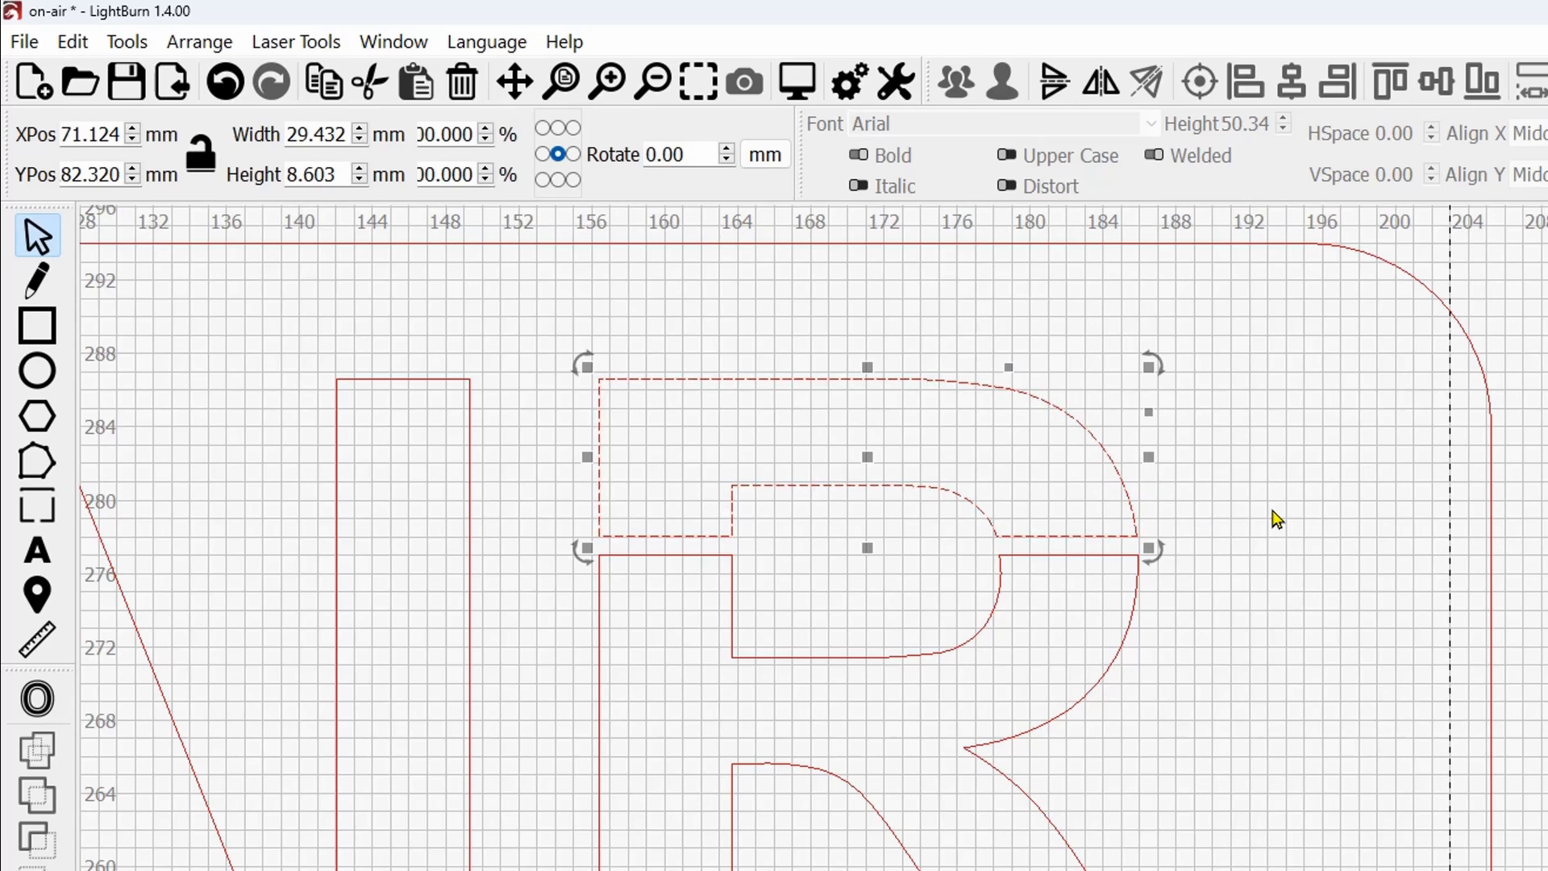
{"action": "mouse_move", "coordinate": [862, 551]}
{"action": "left_mouse_down"}
{"action": "mouse_move", "coordinate": [853, 525]}
{"action": "mouse_move", "coordinate": [854, 552]}
{"action": "left_mouse_up"}
{"action": "left_click", "coordinate": [1241, 621]}
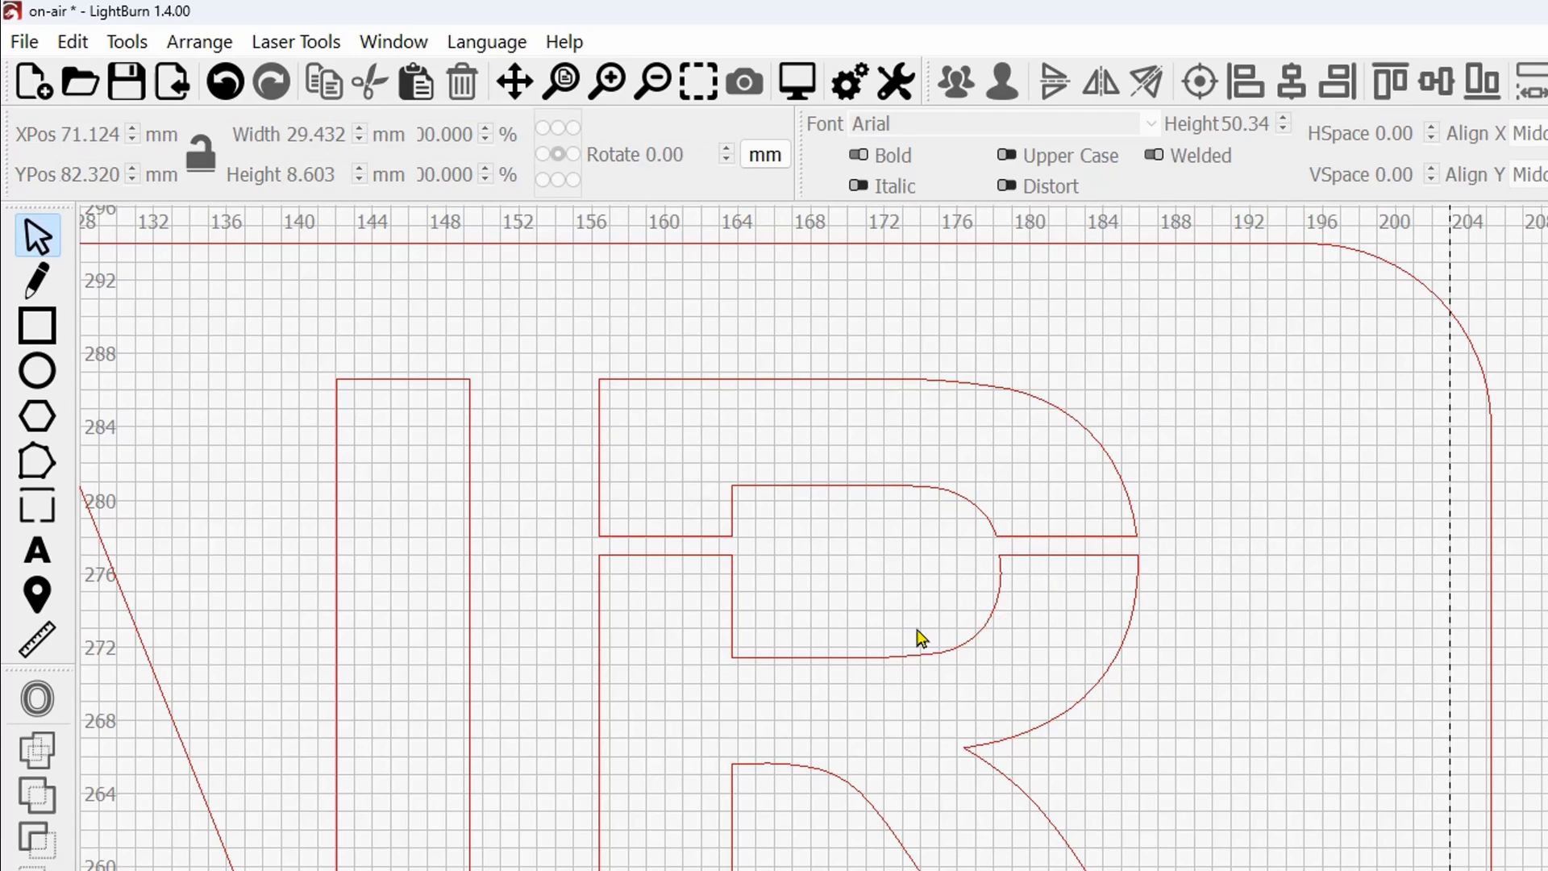
Draw a horizontal rectangle about 26 mm wide and 1 mm high across the letter A and its inner triangle.
{"action": "left_click_drag", "start_coordinate": [563, 648], "coordinate": [893, 599]}
{"action": "scroll", "coordinate": [888, 602], "scroll_direction": "down", "scroll_amount": 1}
{"action": "left_click_drag", "start_coordinate": [710, 602], "coordinate": [1062, 585]}
{"action": "scroll", "coordinate": [801, 594], "scroll_direction": "down", "scroll_amount": 2}
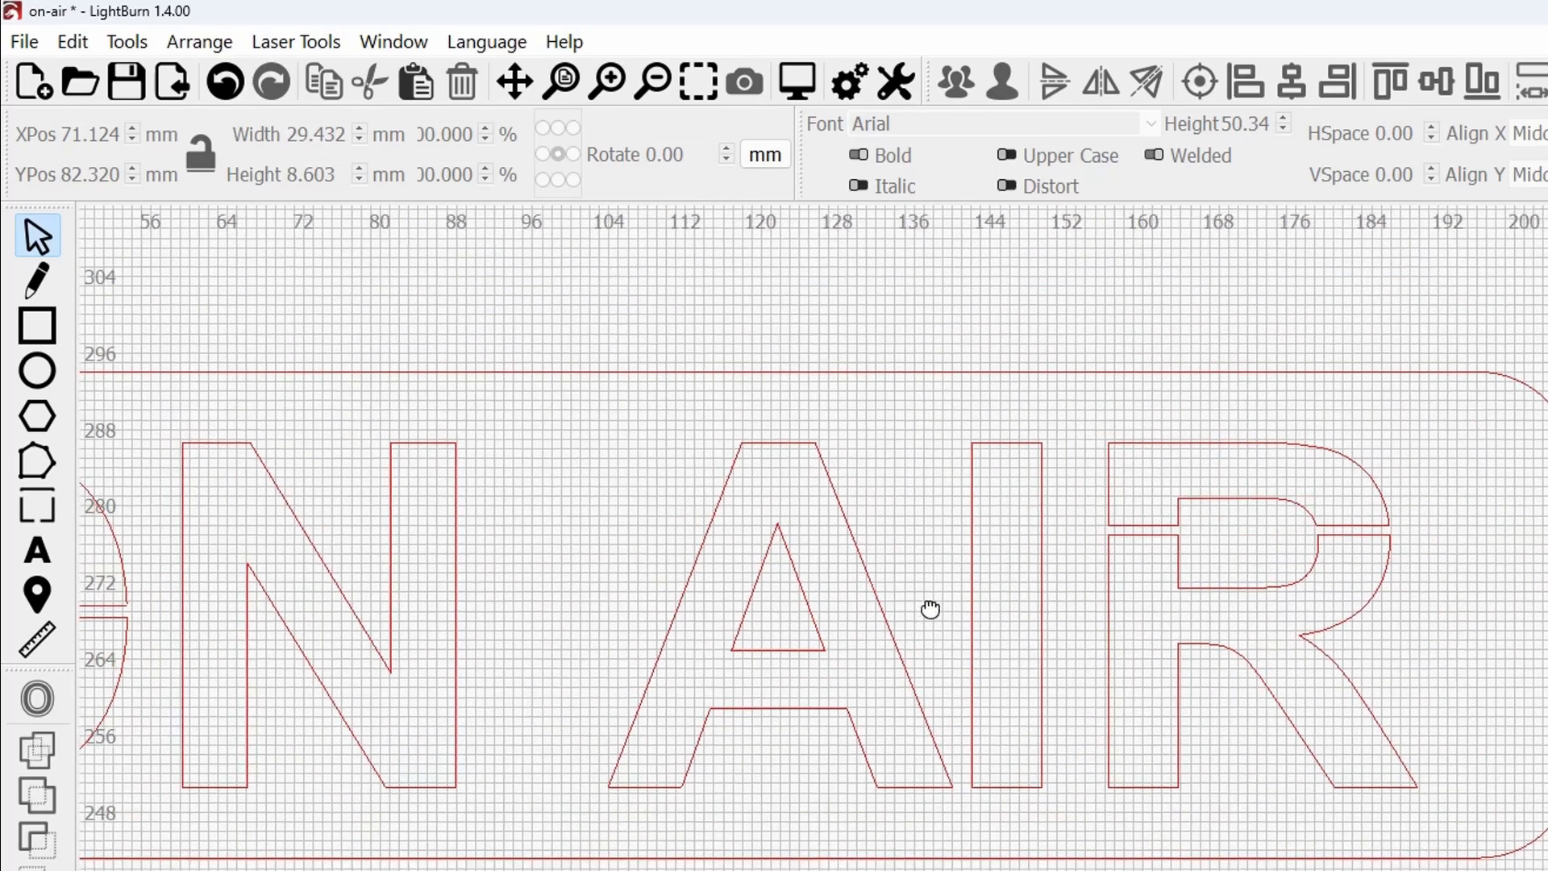
{"action": "left_click_drag", "start_coordinate": [930, 611], "coordinate": [861, 577]}
{"action": "scroll", "coordinate": [735, 591], "scroll_direction": "up", "scroll_amount": 2}
{"action": "scroll", "coordinate": [809, 574], "scroll_direction": "up", "scroll_amount": 1}
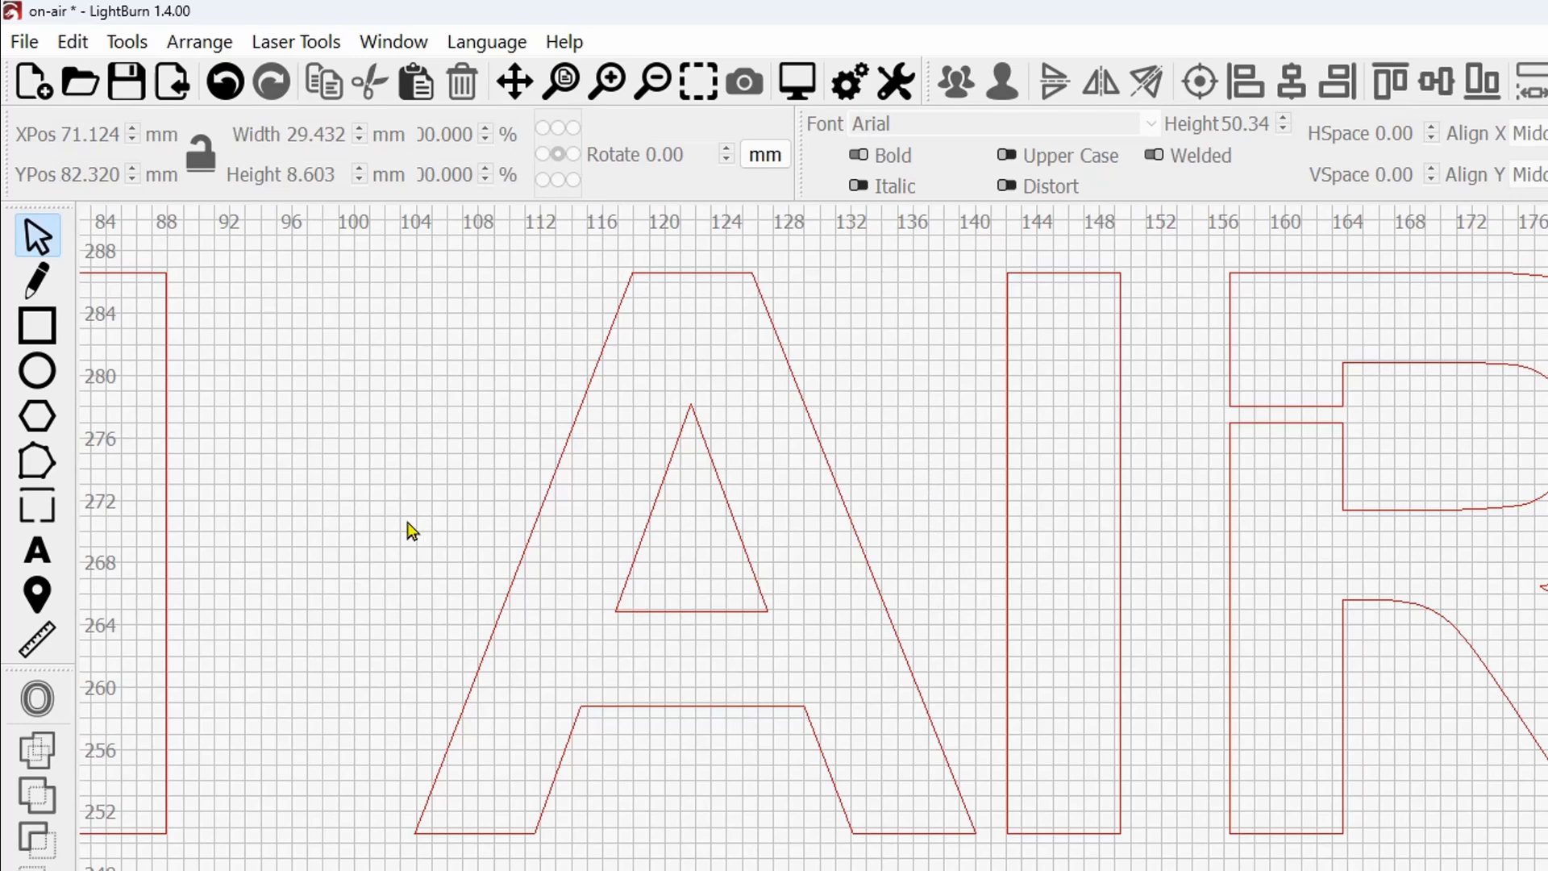
{"action": "scroll", "coordinate": [690, 542], "scroll_direction": "up", "scroll_amount": 2}
{"action": "left_click_drag", "start_coordinate": [780, 523], "coordinate": [696, 536]}
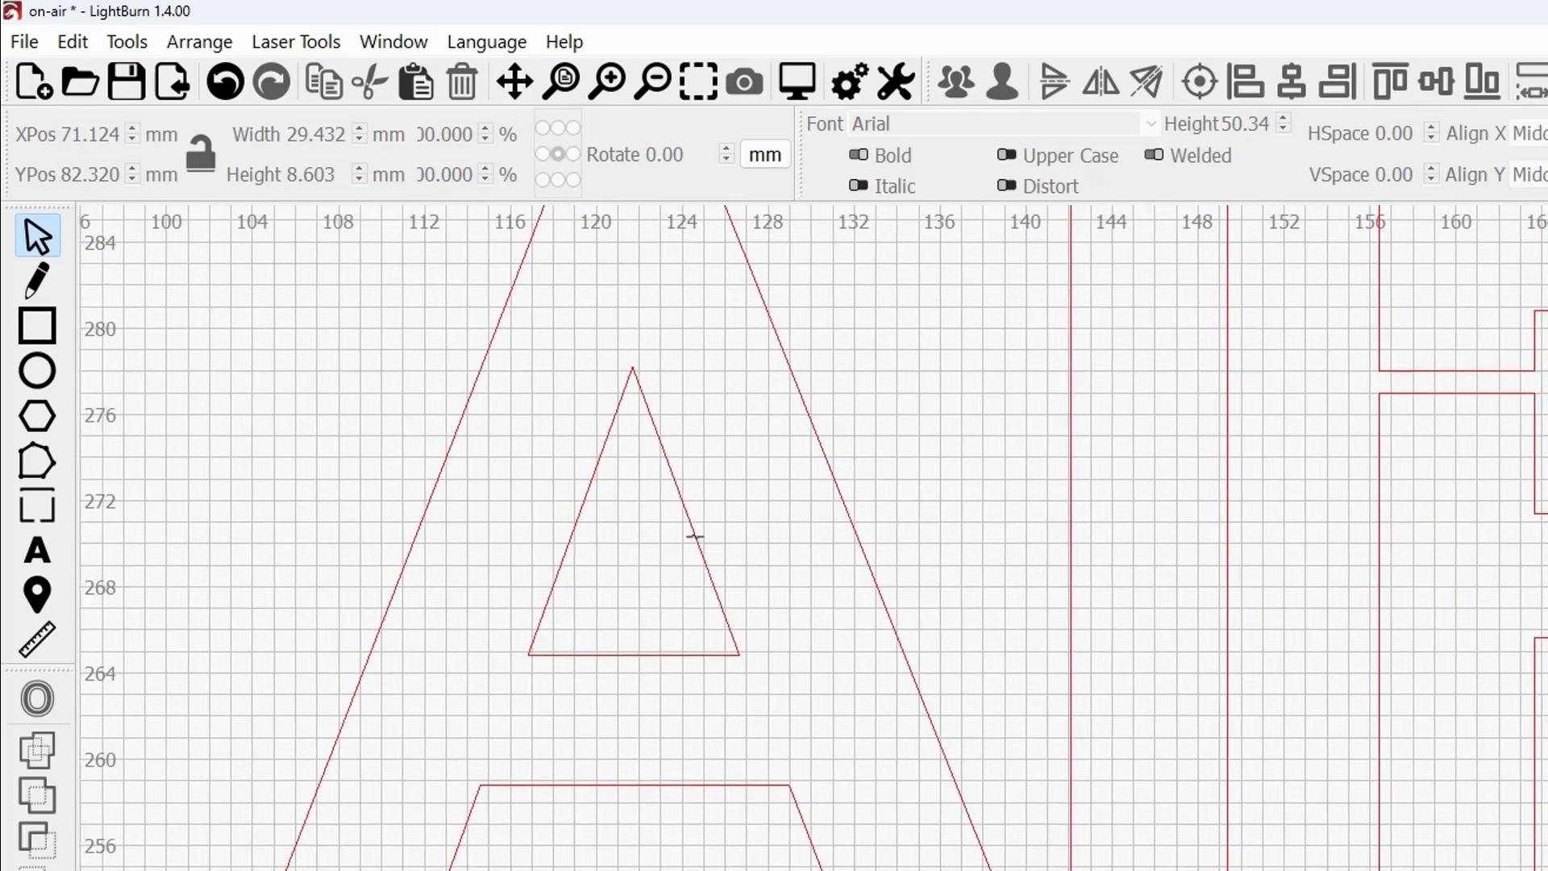
{"action": "left_click", "coordinate": [38, 327]}
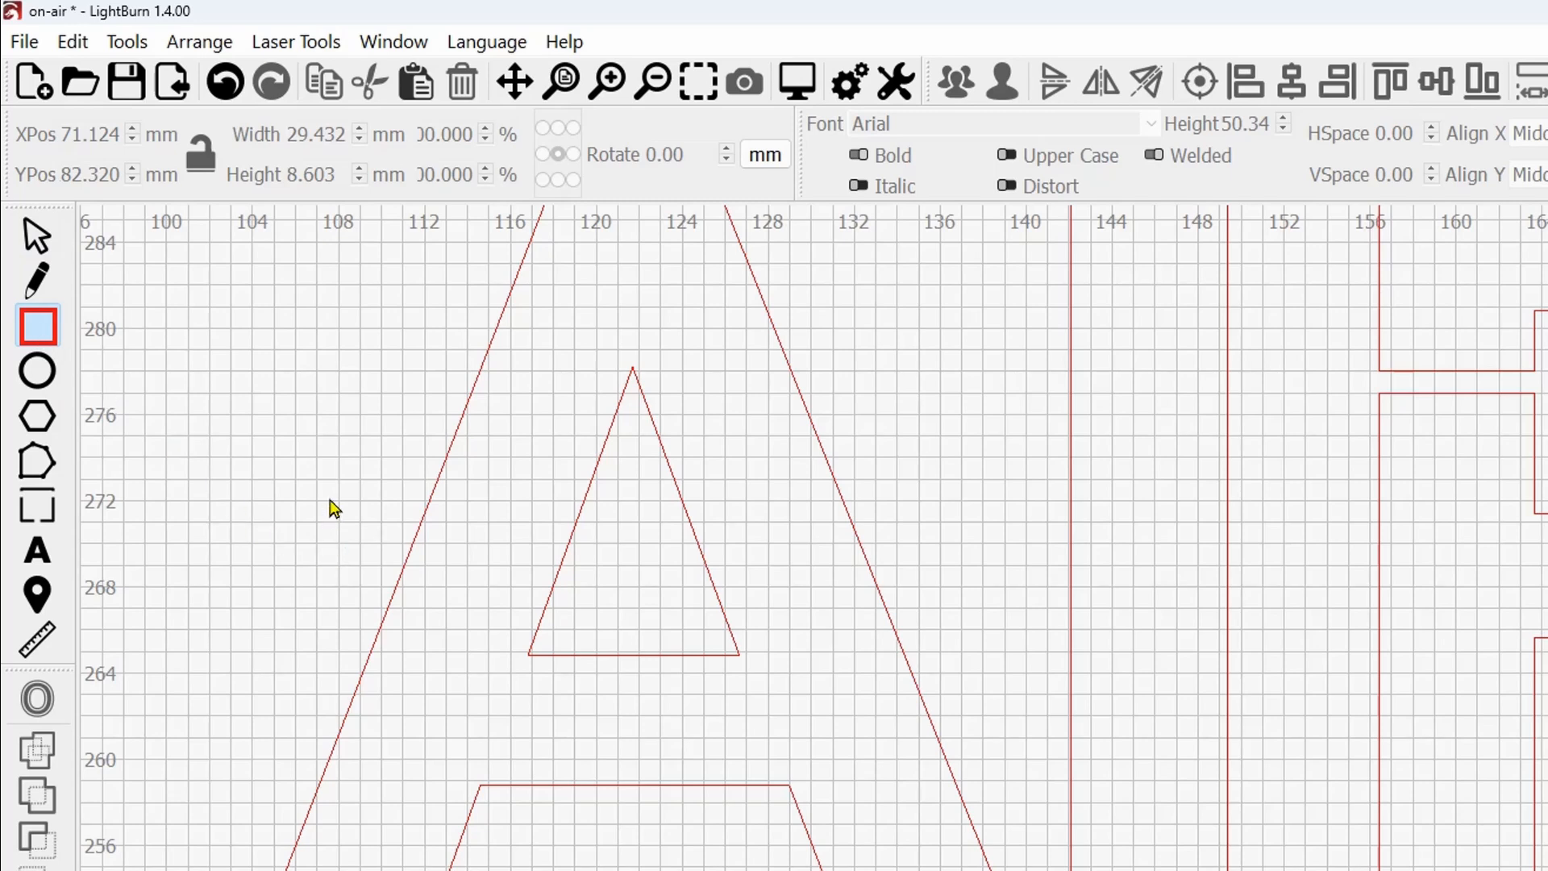
{"action": "left_click_drag", "start_coordinate": [338, 503], "coordinate": [896, 521]}
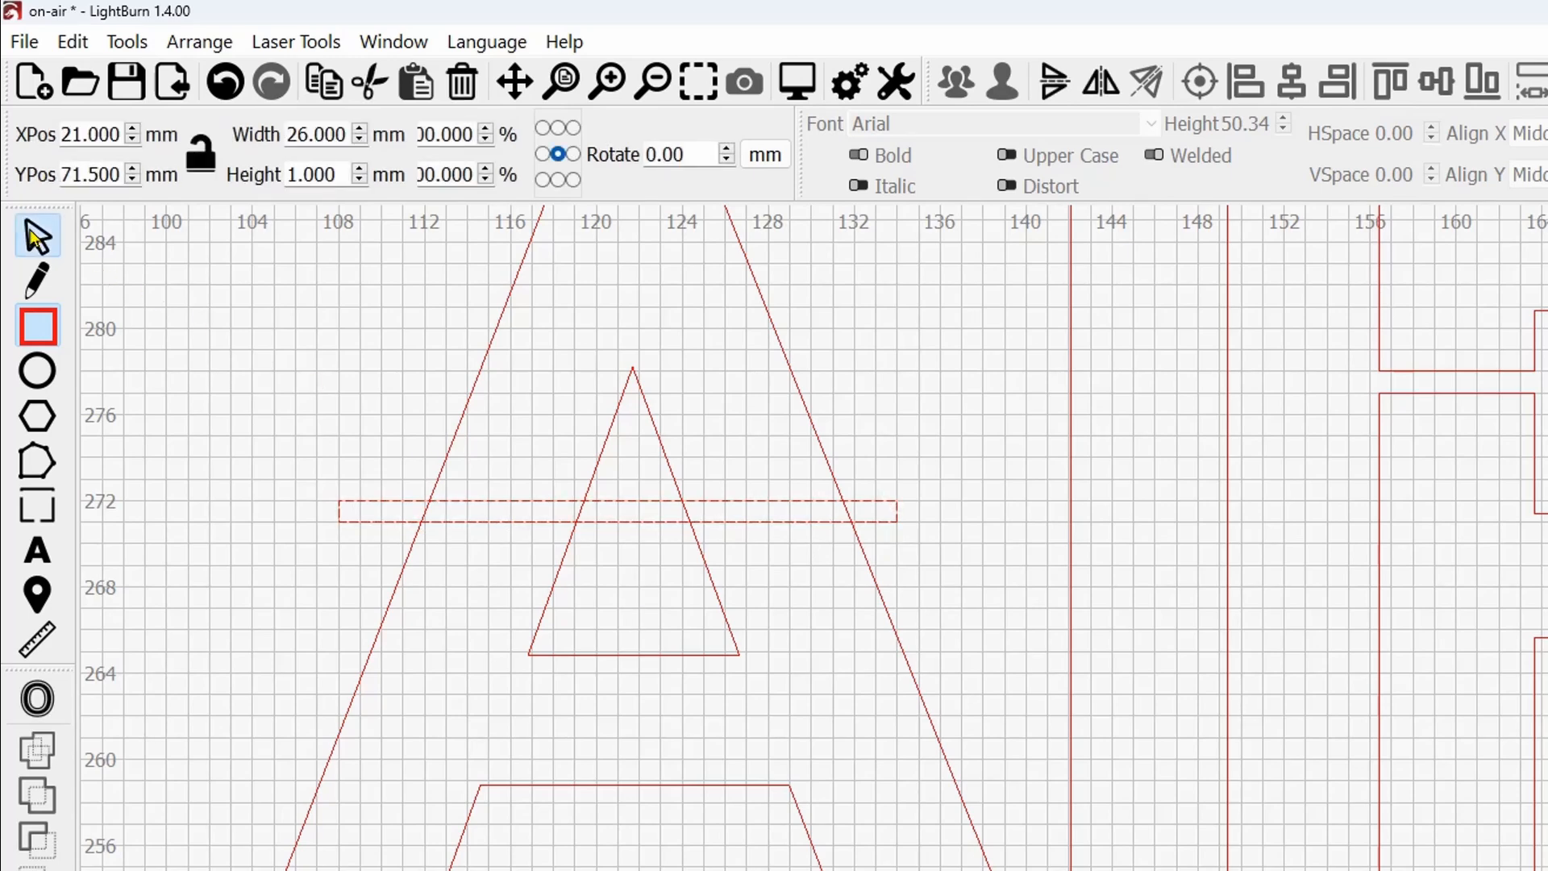
Narrow the rectangle from both ends to about 20.35 mm so it reaches just past the A's slanted outer edges.
{"action": "left_click", "coordinate": [37, 237]}
{"action": "scroll", "coordinate": [506, 506], "scroll_direction": "up", "scroll_amount": 3}
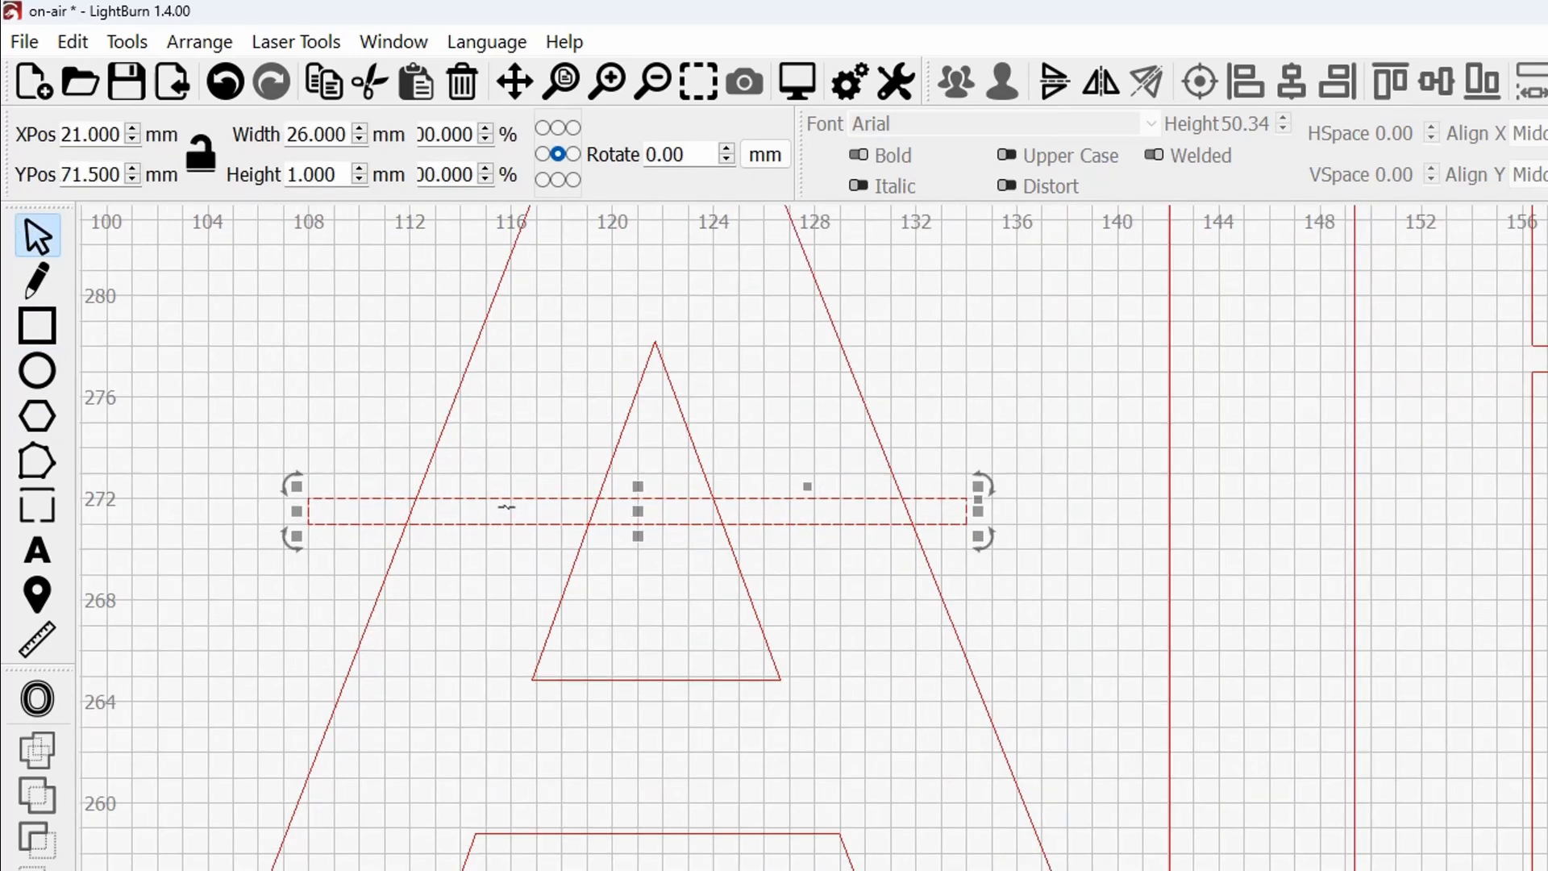
{"action": "left_click_drag", "start_coordinate": [558, 626], "coordinate": [632, 635]}
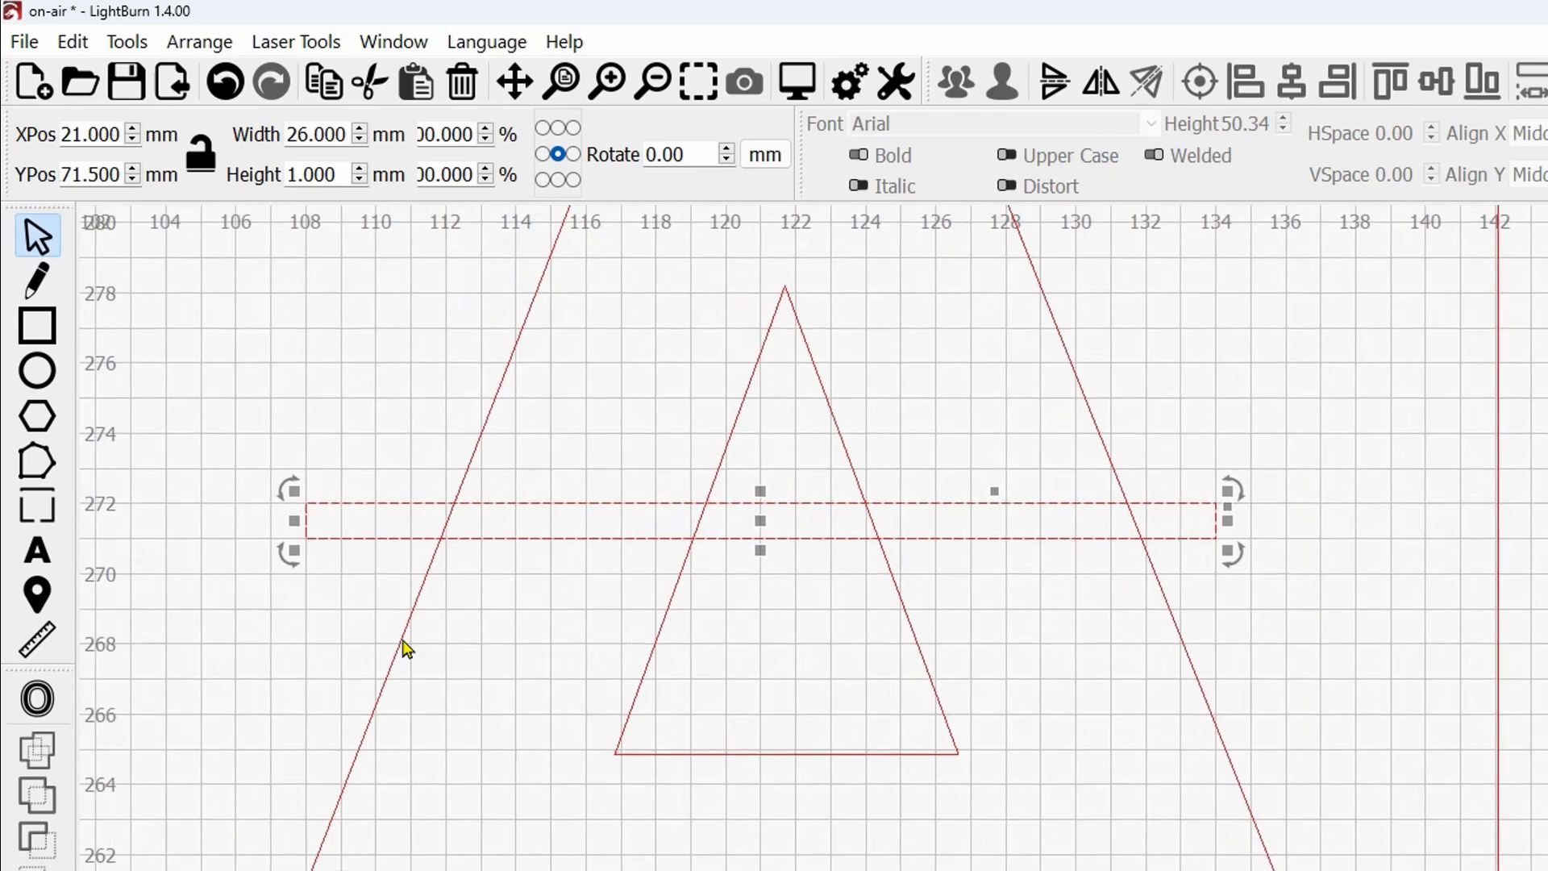
{"action": "left_click_drag", "start_coordinate": [297, 522], "coordinate": [421, 523]}
{"action": "left_click_drag", "start_coordinate": [1227, 520], "coordinate": [1159, 589]}
{"action": "scroll", "coordinate": [613, 604], "scroll_direction": "up", "scroll_amount": 3}
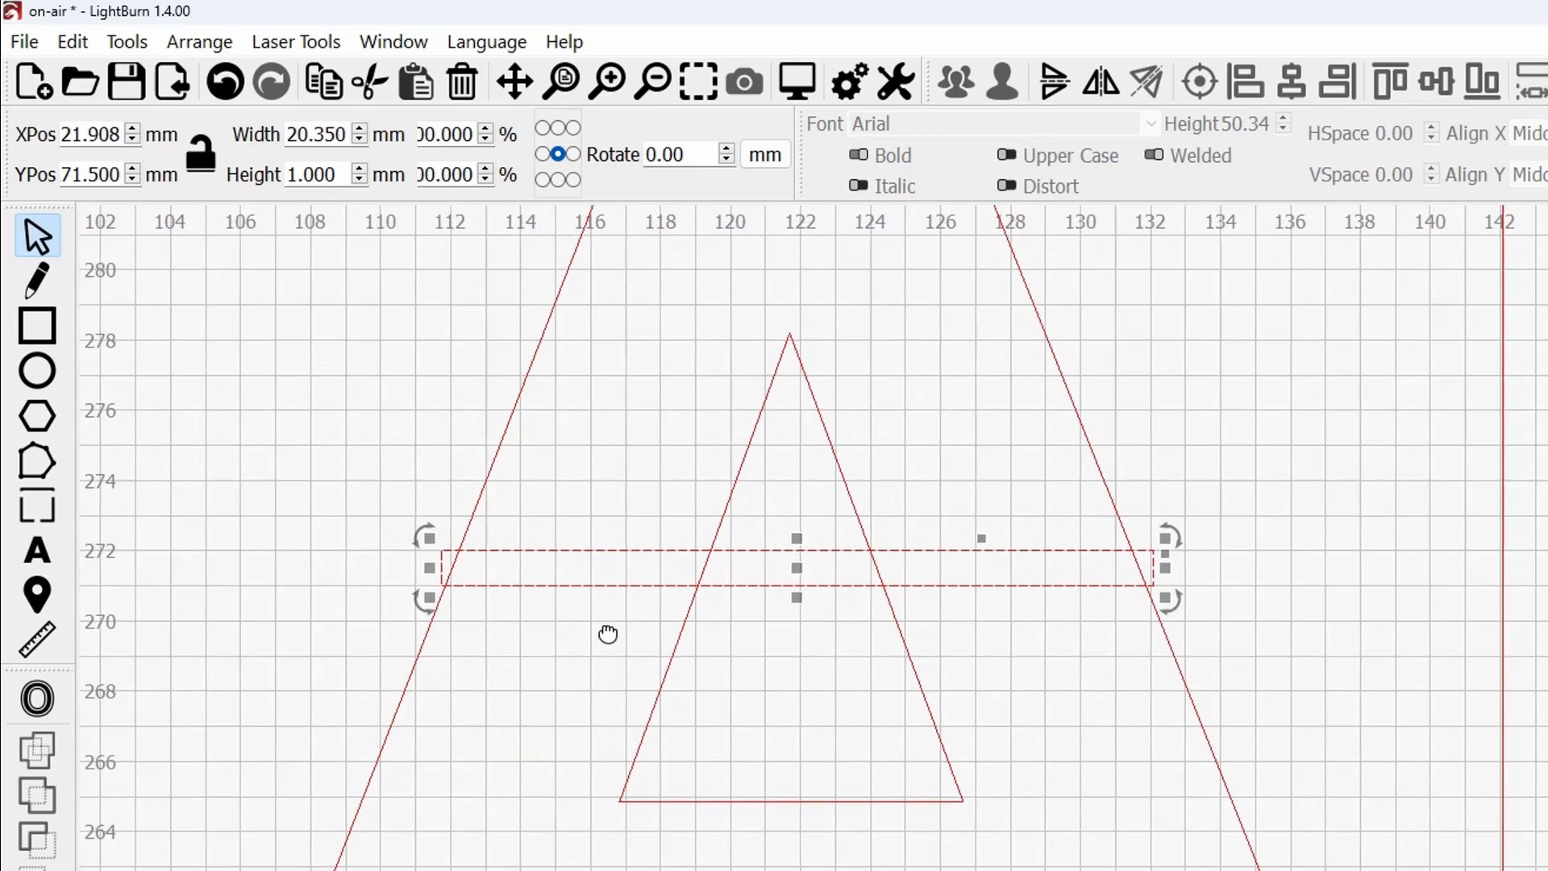
Convert the thin rectangle across the letter A to a path.
{"action": "scroll", "coordinate": [555, 588], "scroll_direction": "up", "scroll_amount": 1}
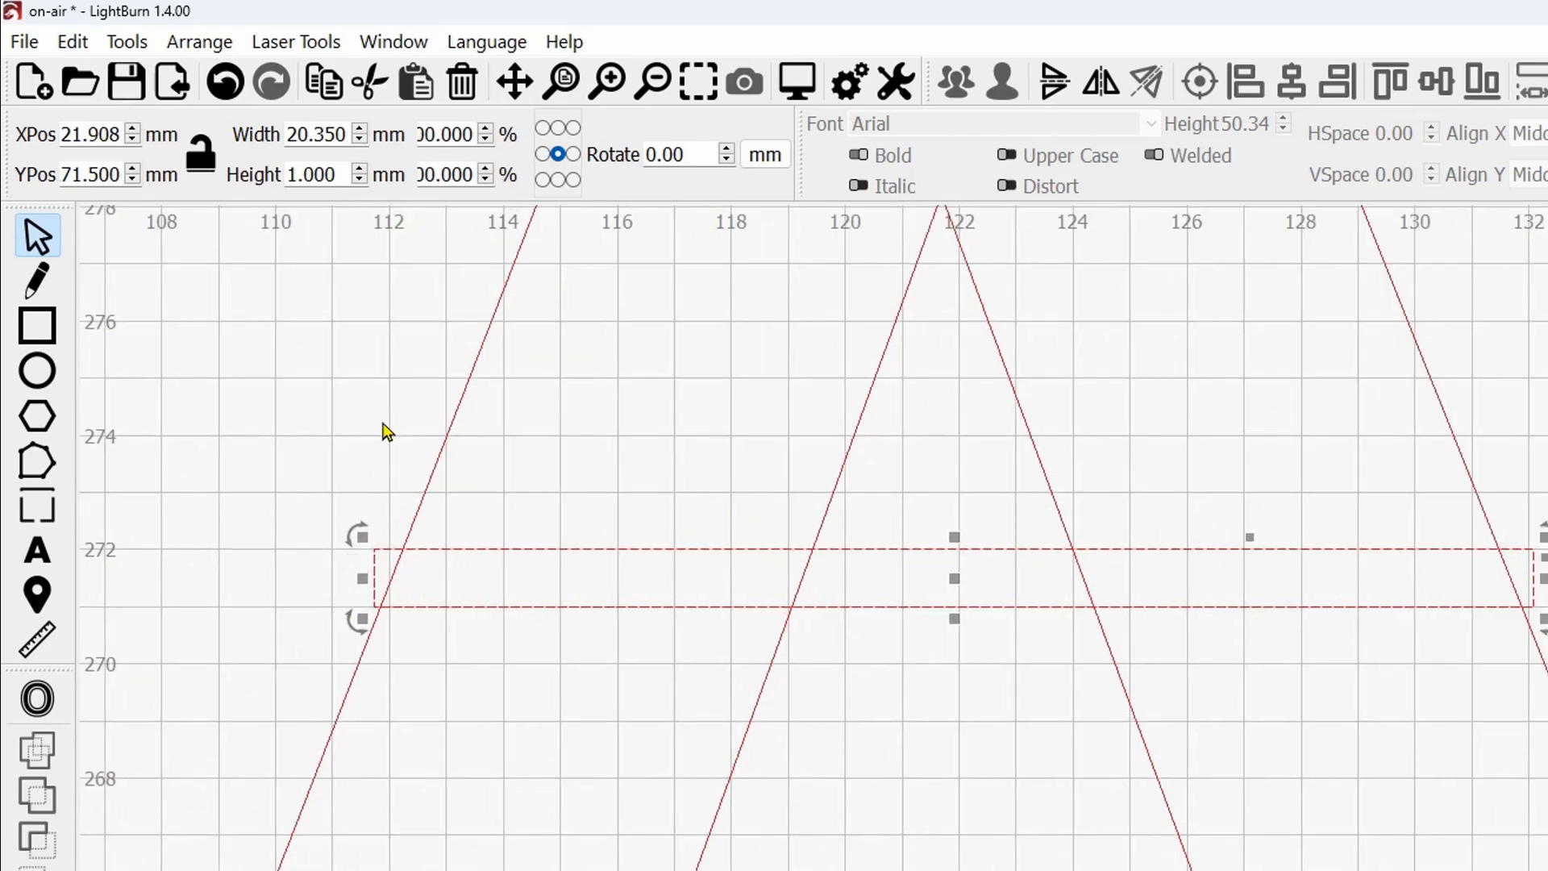
{"action": "left_click", "coordinate": [74, 44]}
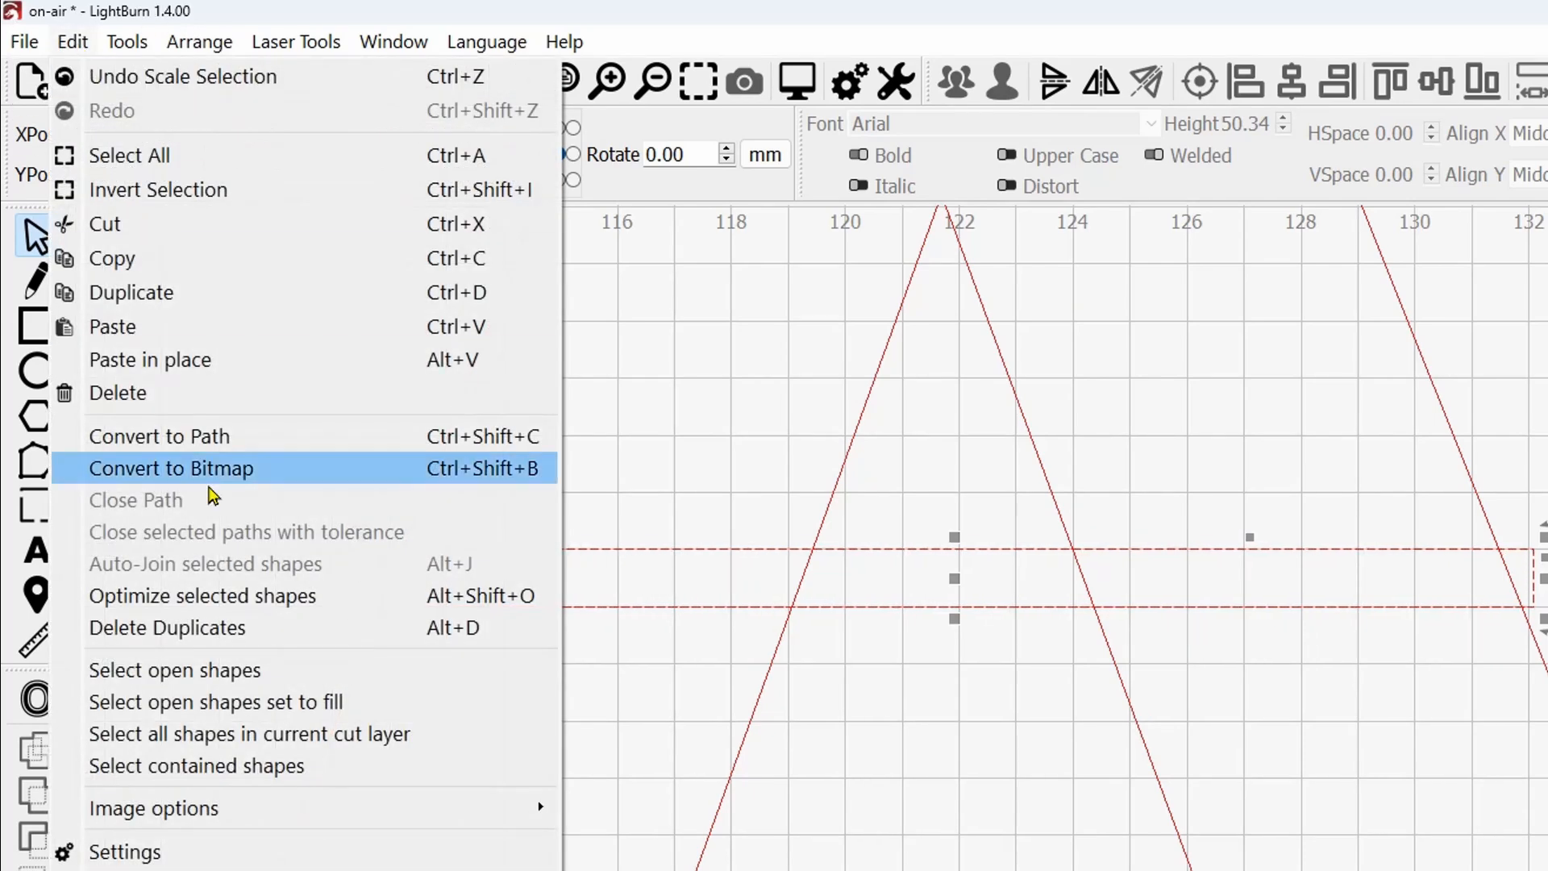
{"action": "left_click", "coordinate": [282, 442]}
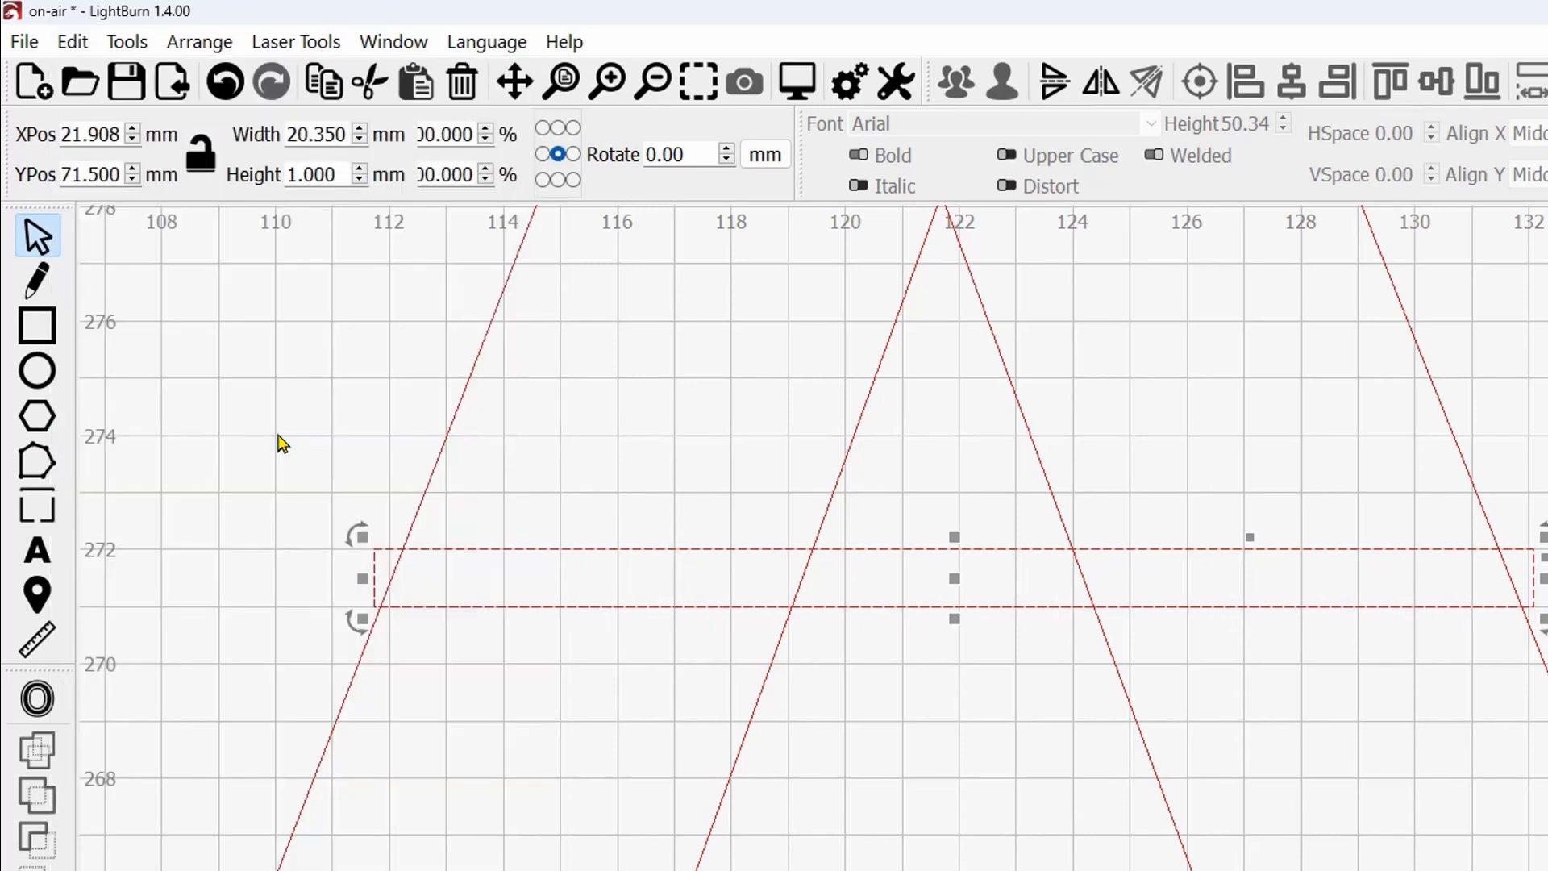
Edit the bar's nodes so its left end slants roughly parallel to the A's left outer edge.
{"action": "left_click", "coordinate": [41, 461]}
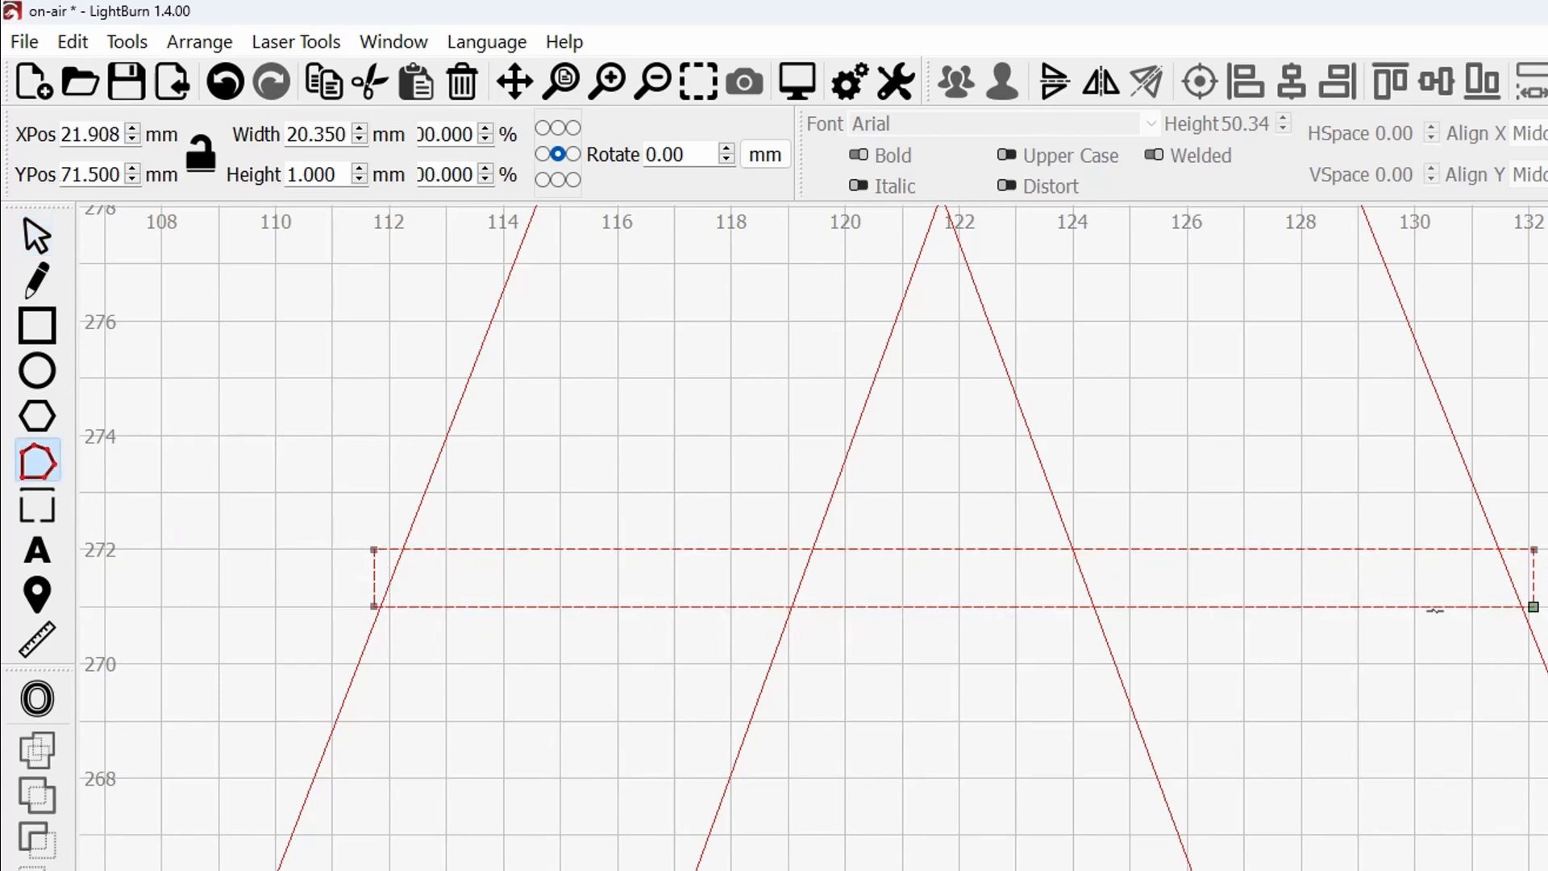
{"action": "scroll", "coordinate": [359, 584], "scroll_direction": "up", "scroll_amount": 8}
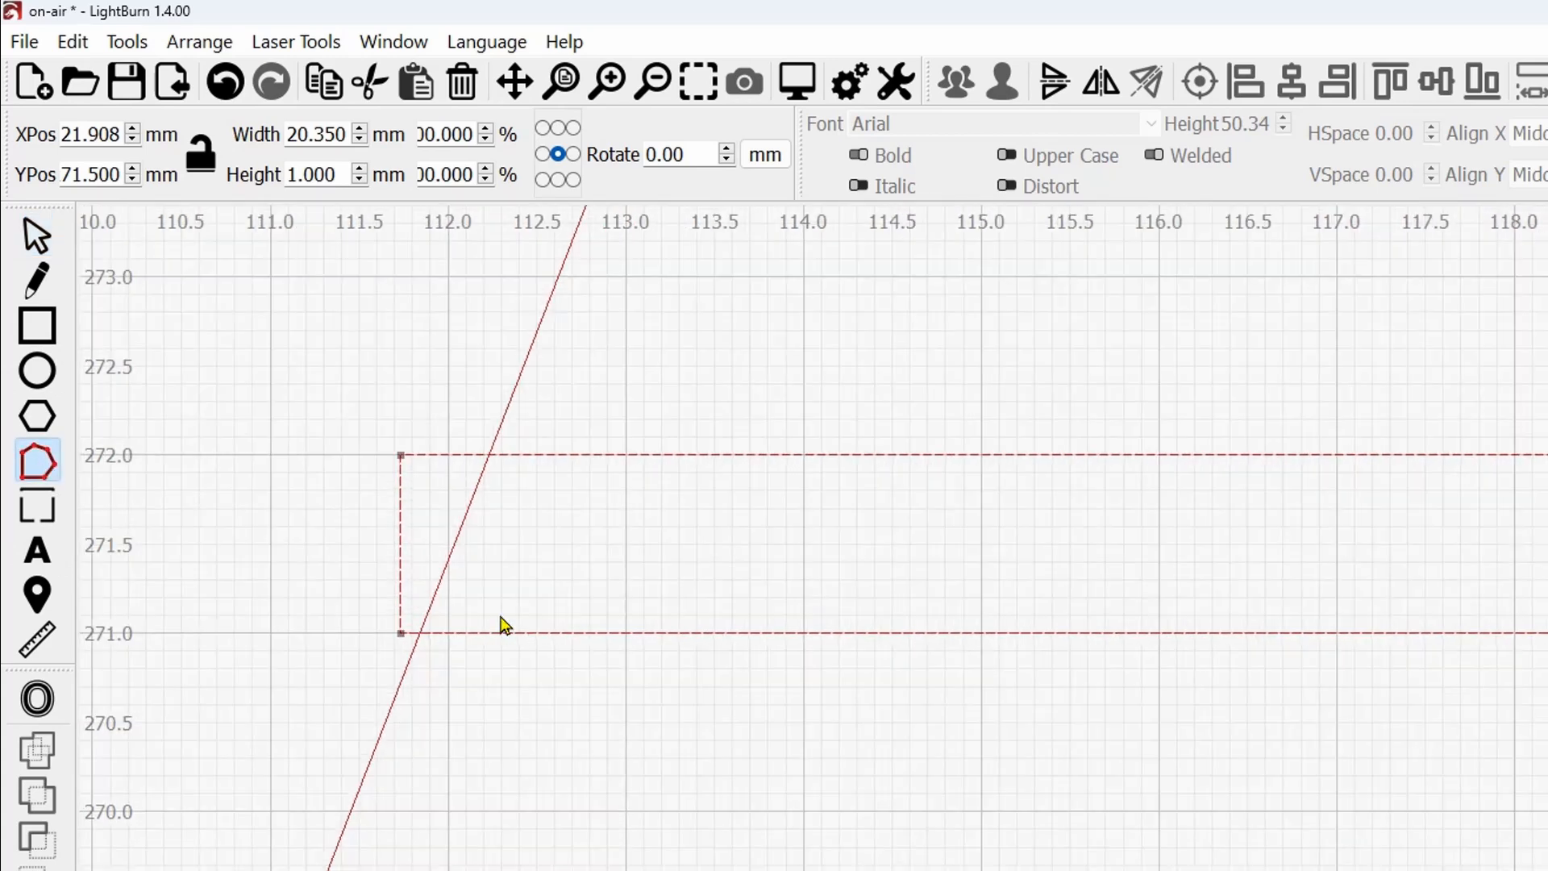
{"action": "scroll", "coordinate": [471, 593], "scroll_direction": "up", "scroll_amount": 3}
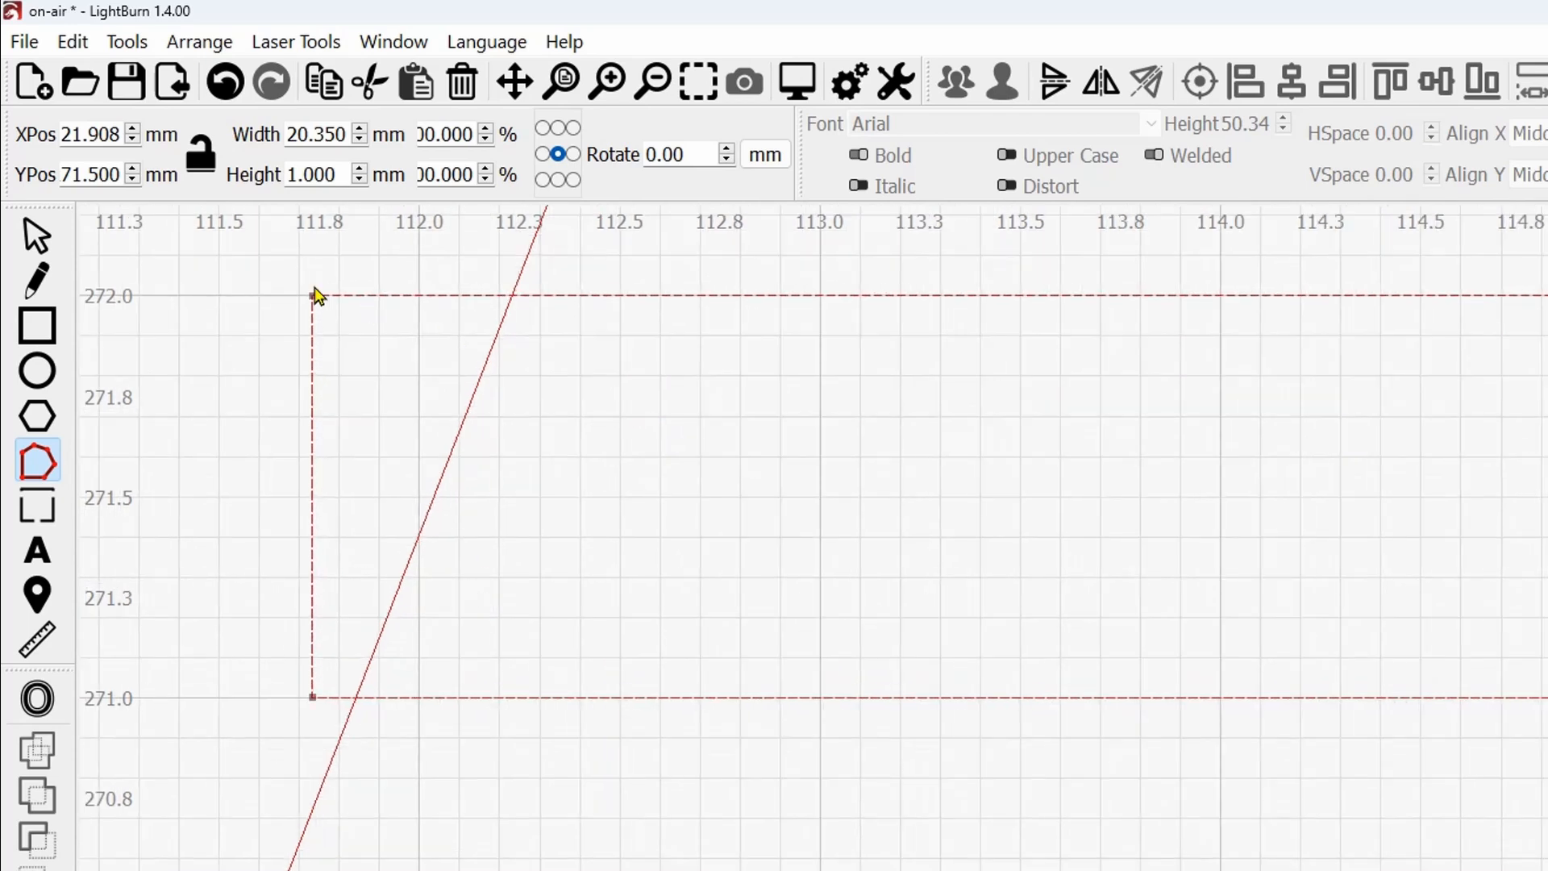
{"action": "left_click_drag", "start_coordinate": [312, 297], "coordinate": [503, 295]}
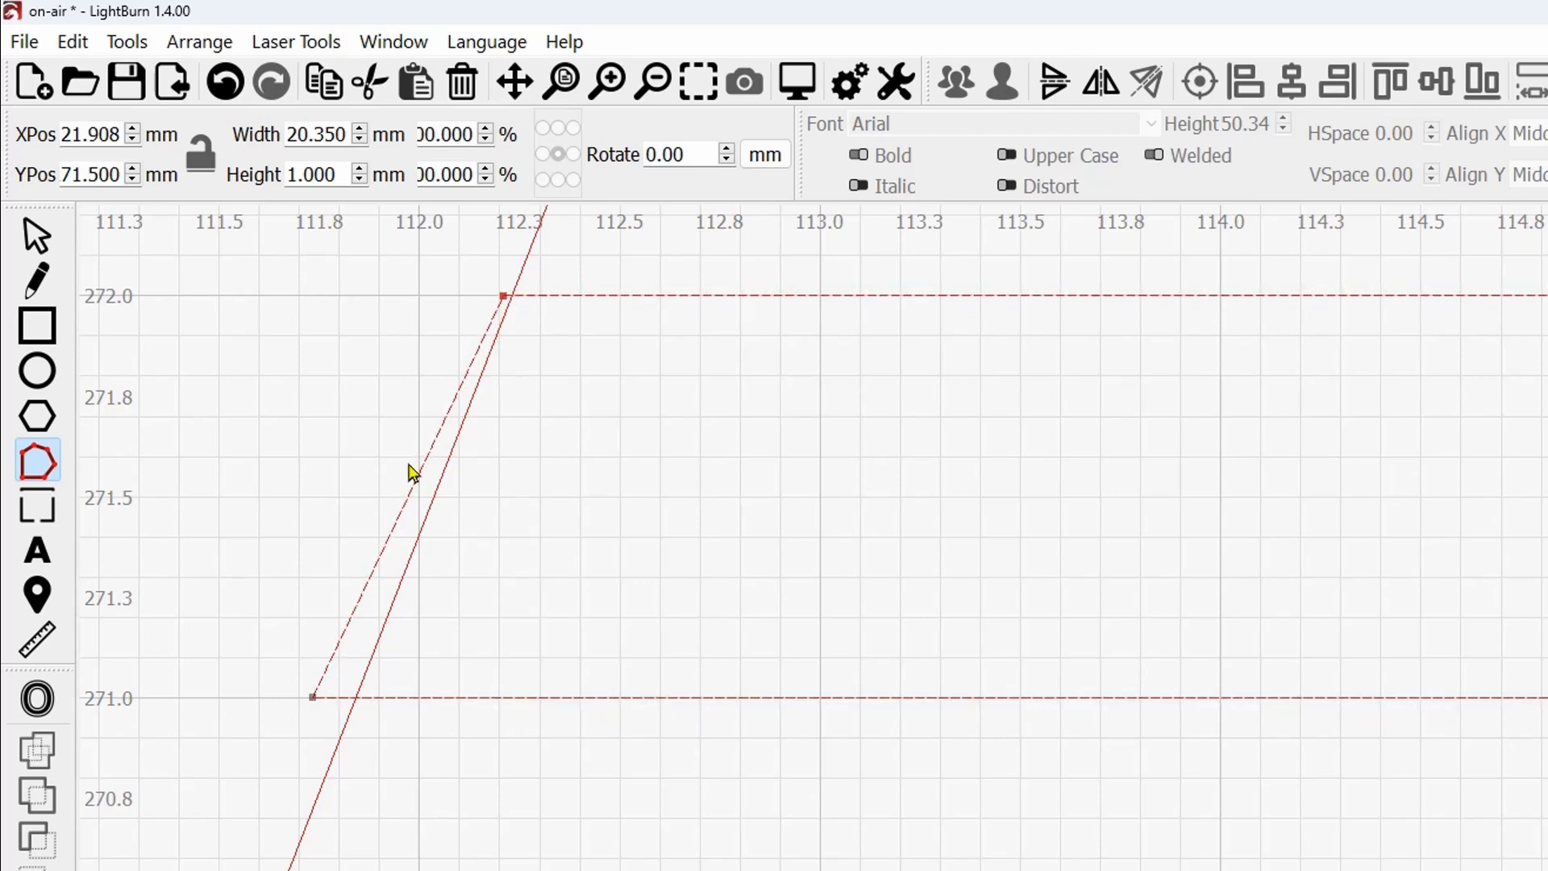
{"action": "left_click_drag", "start_coordinate": [318, 692], "coordinate": [341, 693]}
Fine-tune the lower and upper nodes of the bar's left end to lie almost on the A's outline.
{"action": "scroll", "coordinate": [307, 615], "scroll_direction": "up", "scroll_amount": 6}
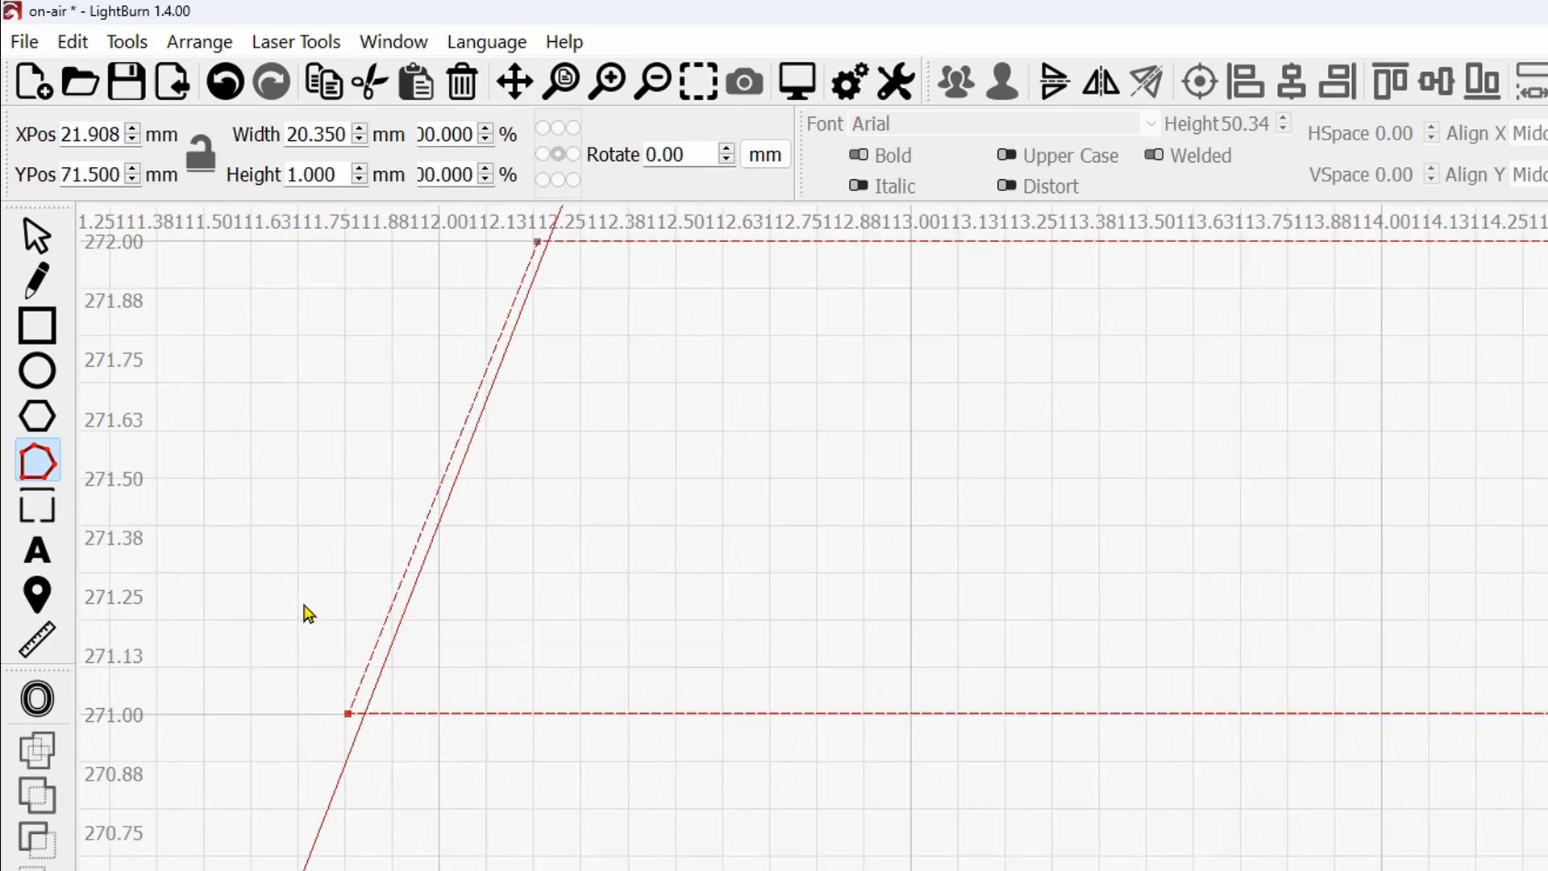
{"action": "scroll", "coordinate": [328, 750], "scroll_direction": "up", "scroll_amount": 3}
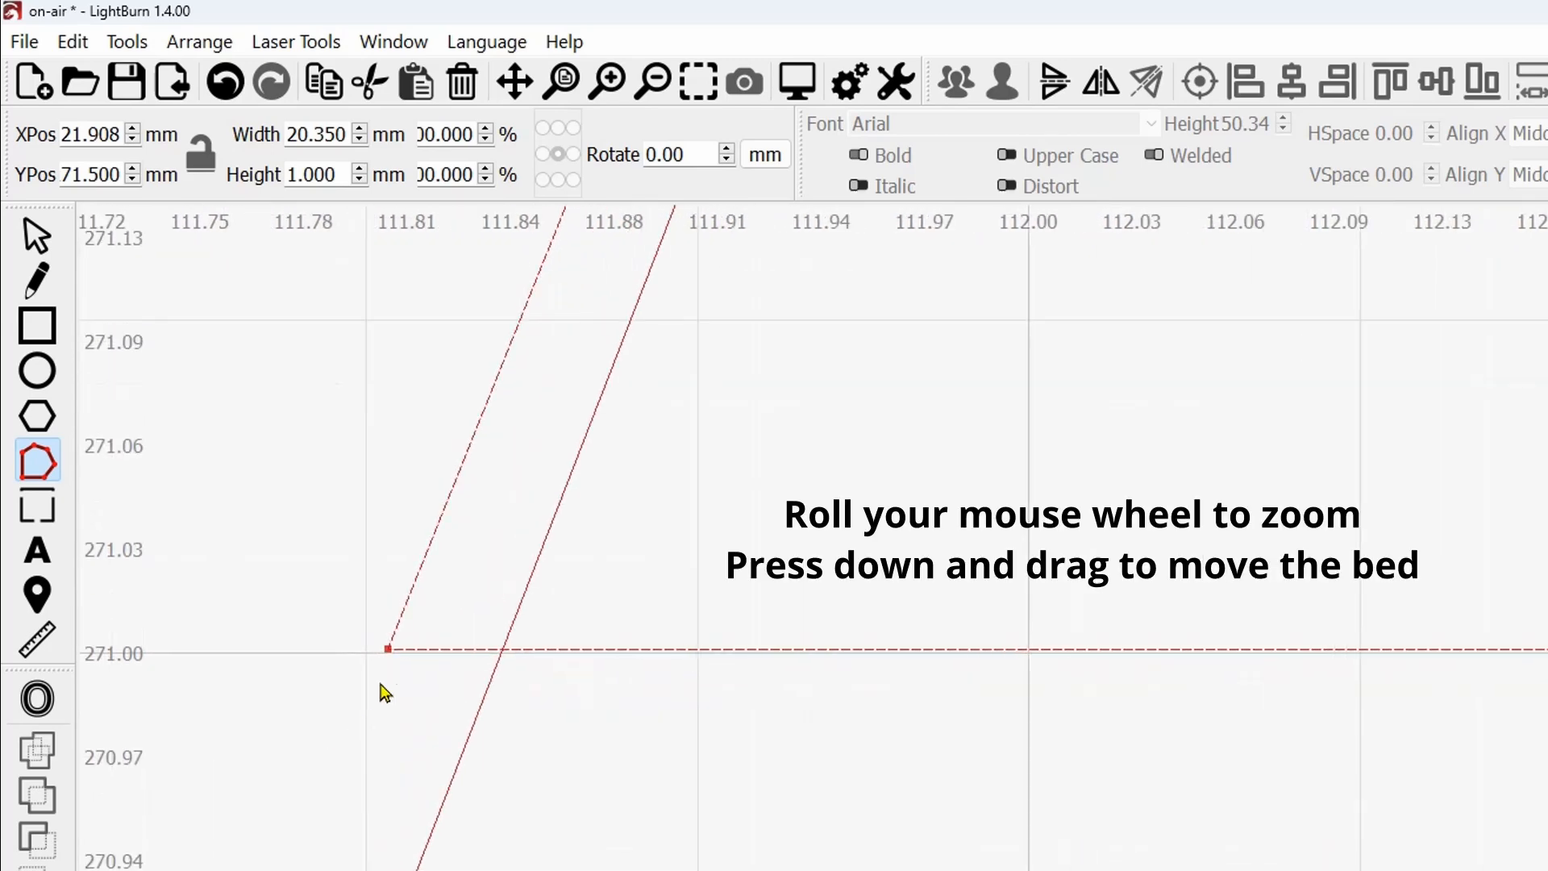
{"action": "left_click_drag", "start_coordinate": [387, 649], "coordinate": [494, 653]}
{"action": "left_click_drag", "start_coordinate": [747, 386], "coordinate": [519, 870]}
{"action": "left_click_drag", "start_coordinate": [643, 539], "coordinate": [552, 870]}
{"action": "left_click_drag", "start_coordinate": [747, 467], "coordinate": [582, 870]}
{"action": "scroll", "coordinate": [720, 581], "scroll_direction": "down", "scroll_amount": 3}
{"action": "left_click_drag", "start_coordinate": [745, 506], "coordinate": [517, 870]}
{"action": "left_click_drag", "start_coordinate": [655, 412], "coordinate": [695, 417]}
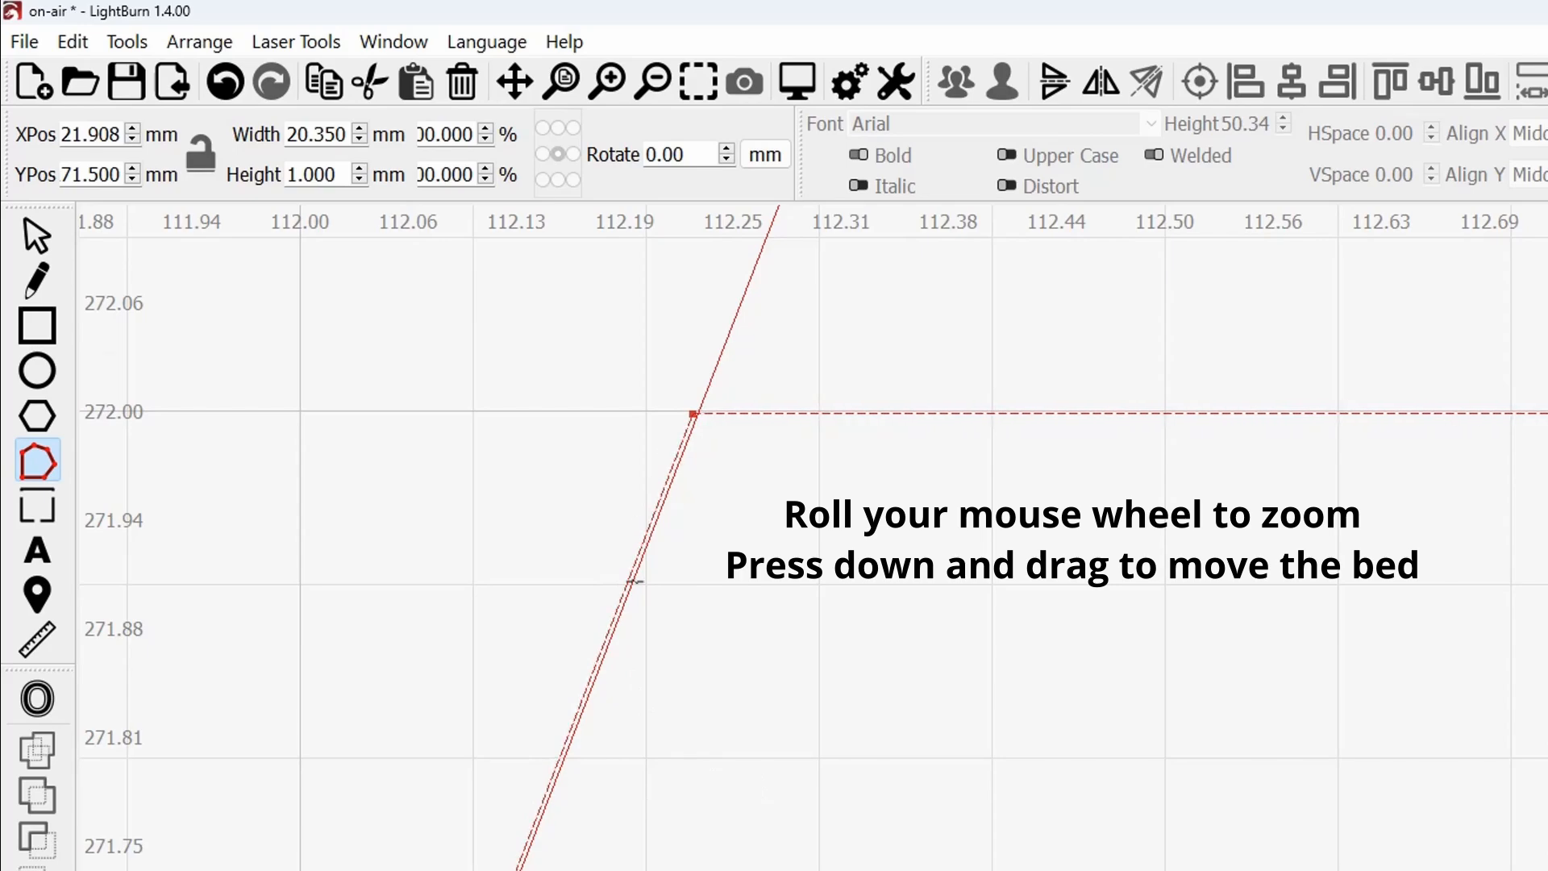
Move the lower and upper nodes of the bar's right end inward to match the A's slanted right outer edge.
{"action": "scroll", "coordinate": [691, 742], "scroll_direction": "down", "scroll_amount": 10}
{"action": "left_click_drag", "start_coordinate": [1180, 730], "coordinate": [446, 673]}
{"action": "left_click_drag", "start_coordinate": [1193, 637], "coordinate": [403, 716]}
{"action": "scroll", "coordinate": [775, 738], "scroll_direction": "down", "scroll_amount": 7}
{"action": "left_click_drag", "start_coordinate": [1171, 683], "coordinate": [484, 688]}
{"action": "scroll", "coordinate": [730, 705], "scroll_direction": "up", "scroll_amount": 5}
{"action": "scroll", "coordinate": [802, 612], "scroll_direction": "up", "scroll_amount": 8}
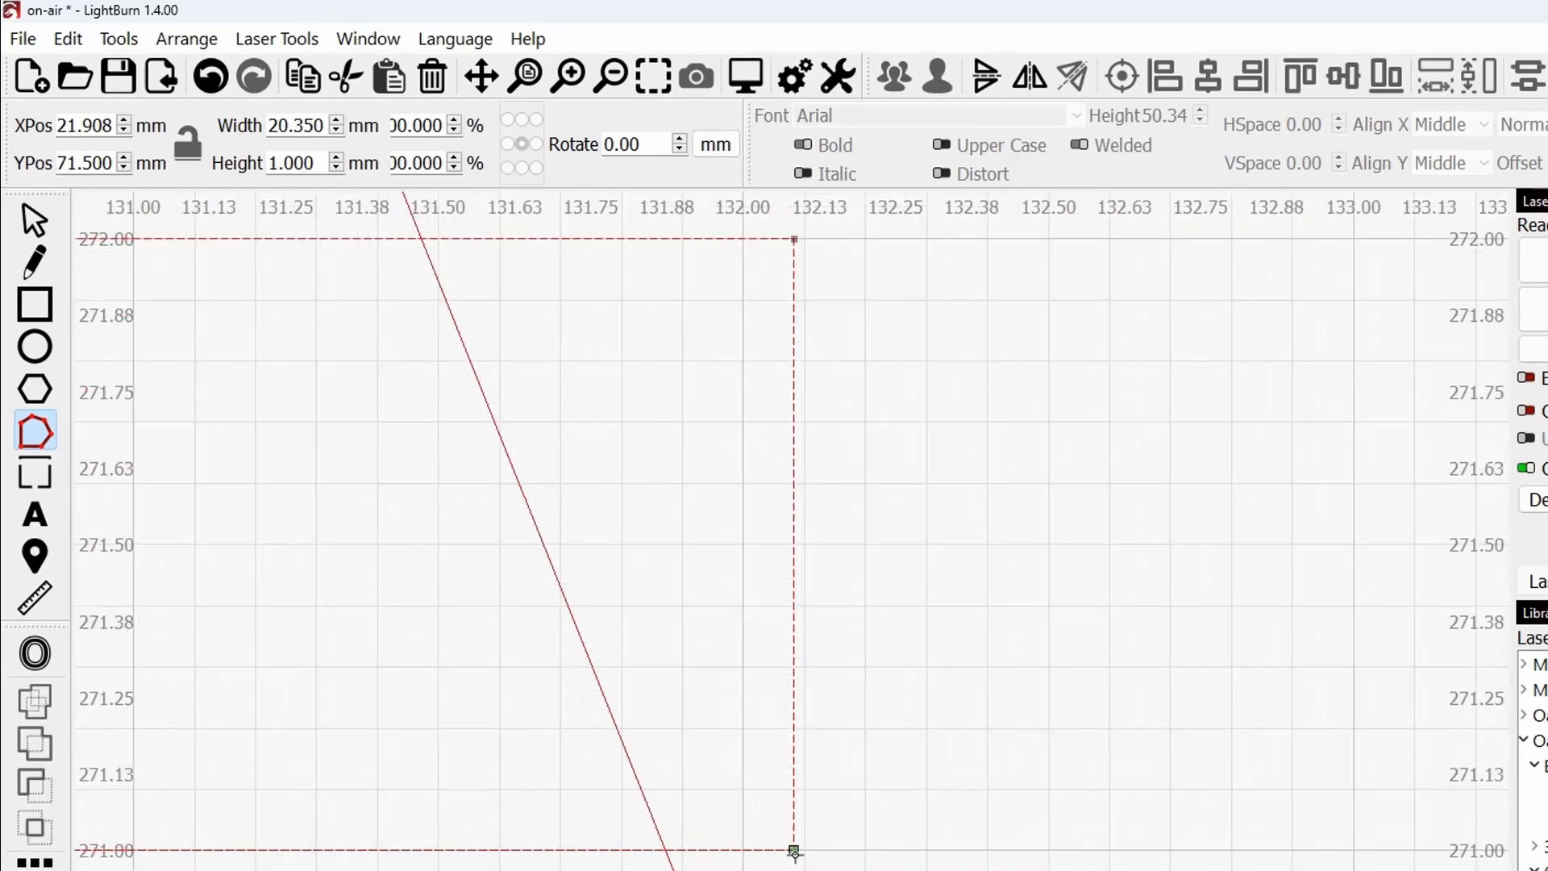
{"action": "left_click_drag", "start_coordinate": [794, 848], "coordinate": [675, 856]}
{"action": "left_click_drag", "start_coordinate": [622, 277], "coordinate": [921, 654]}
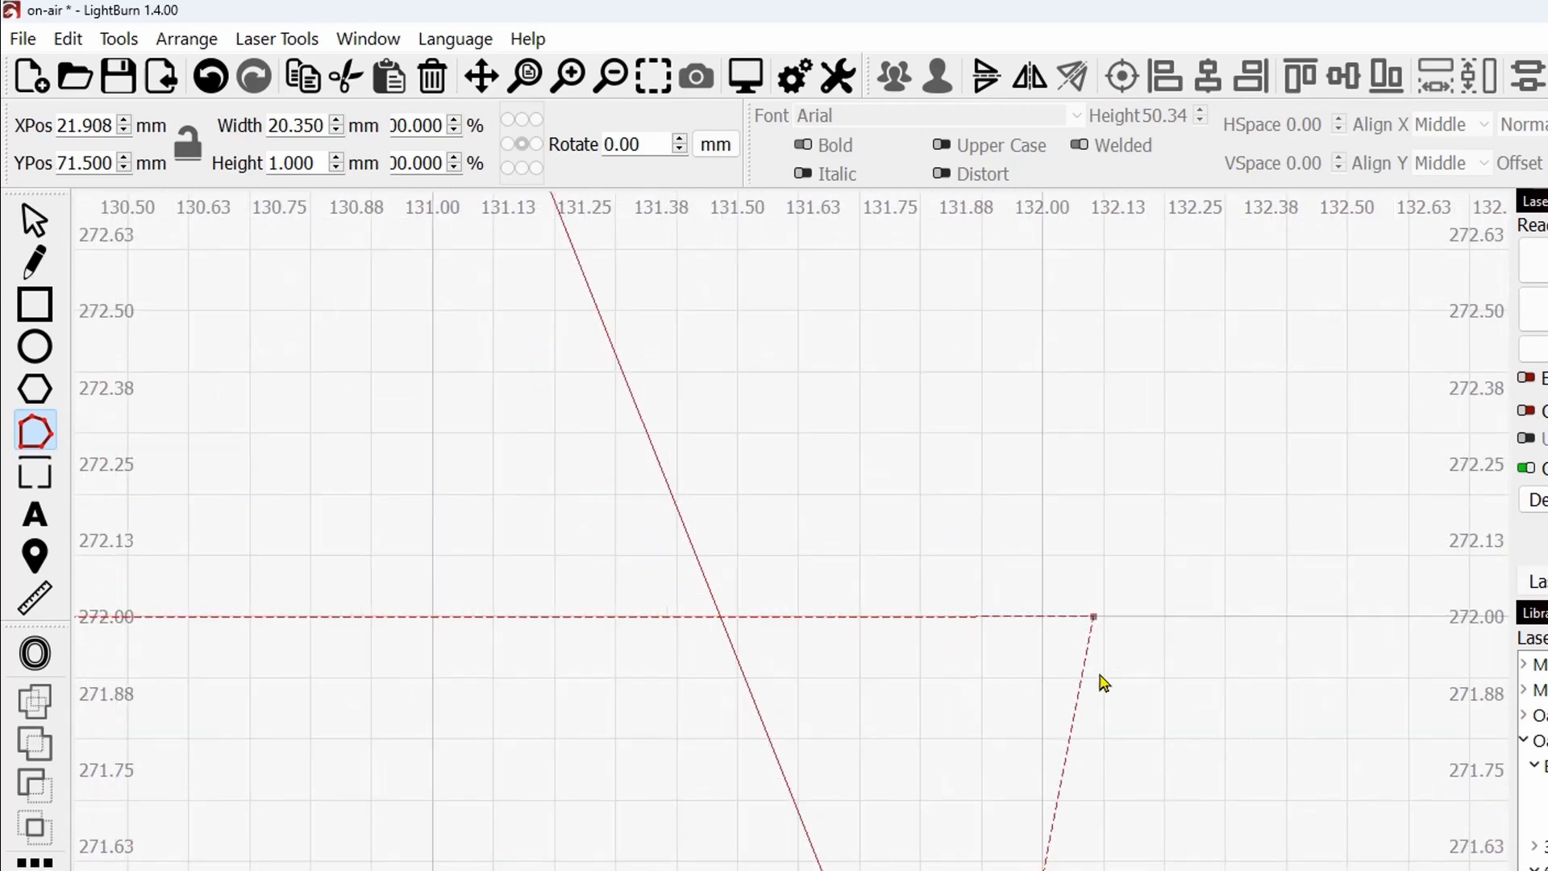
{"action": "left_click_drag", "start_coordinate": [1092, 617], "coordinate": [730, 619]}
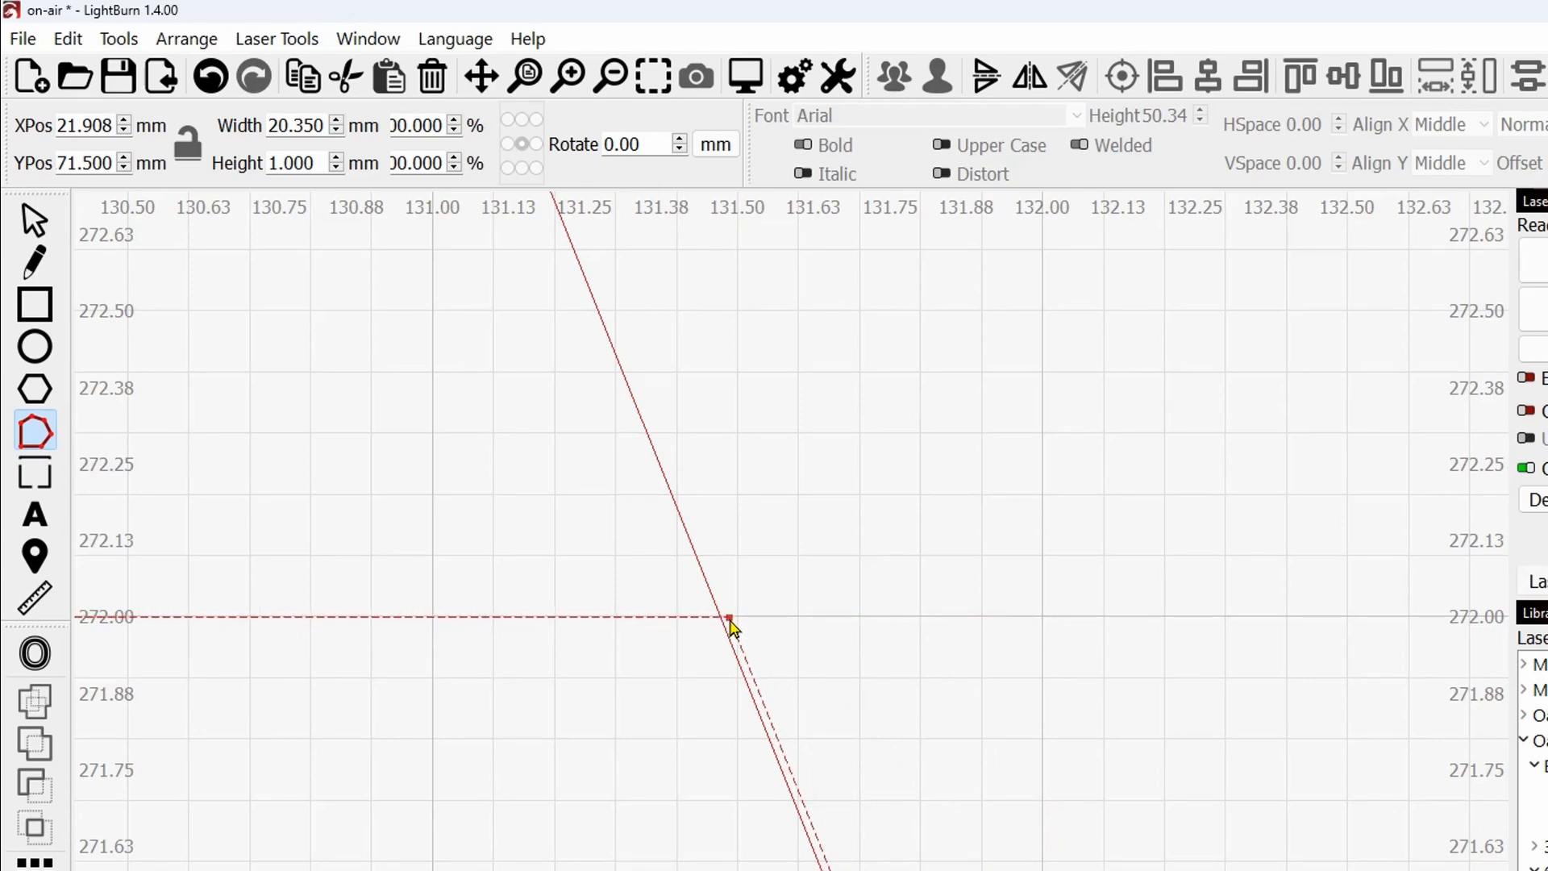
Select the bar together with the letter A and open the Boolean Assistant for the two shapes.
{"action": "scroll", "coordinate": [894, 670], "scroll_direction": "down", "scroll_amount": 15}
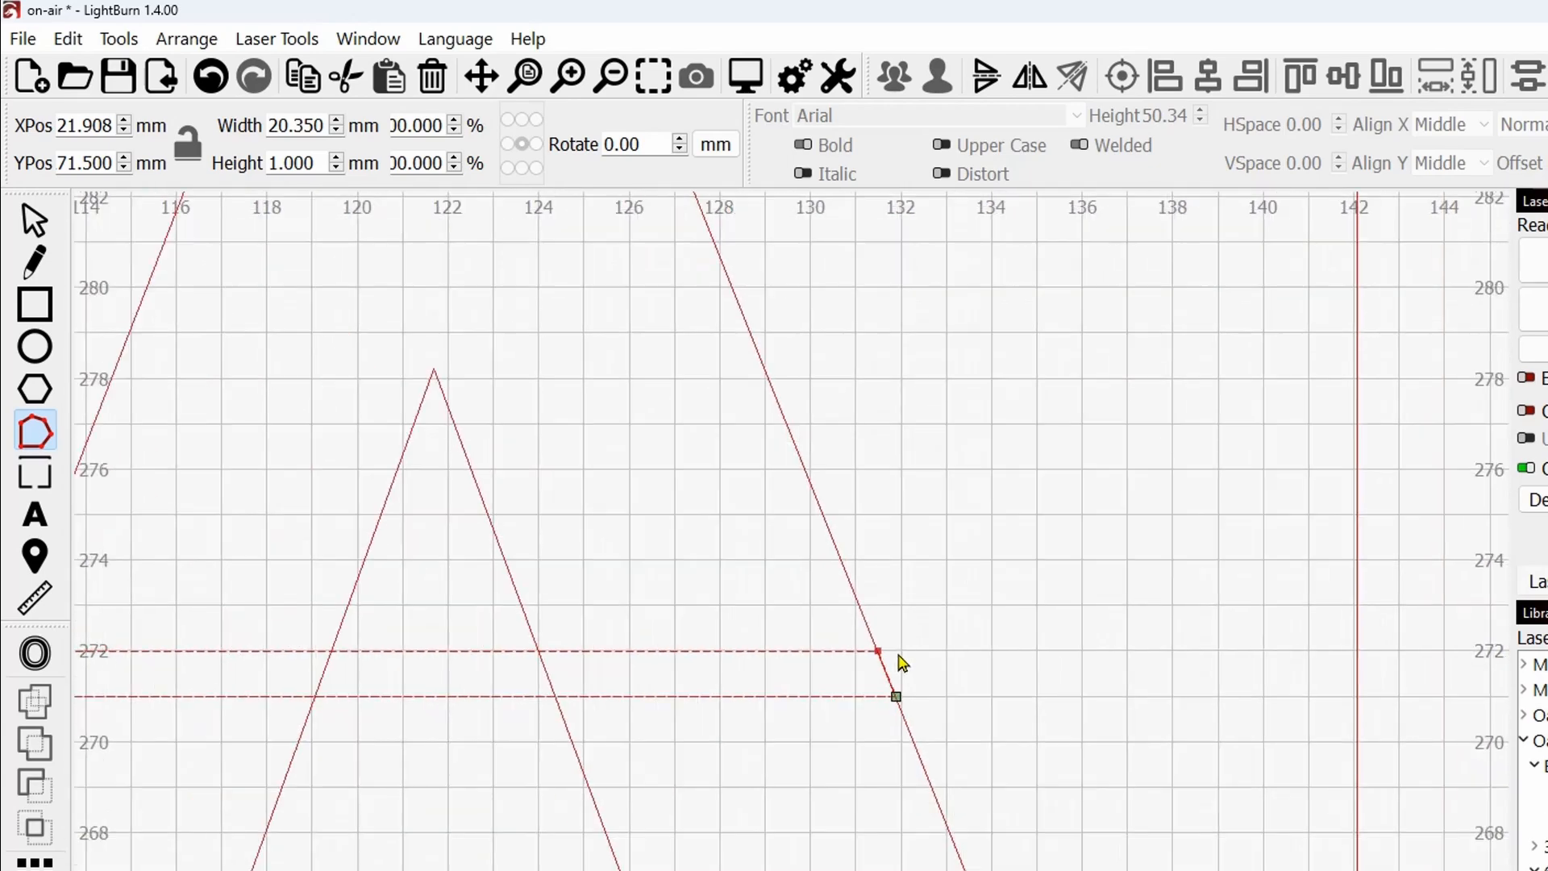
{"action": "scroll", "coordinate": [899, 666], "scroll_direction": "down", "scroll_amount": 2}
{"action": "scroll", "coordinate": [895, 659], "scroll_direction": "down", "scroll_amount": 3}
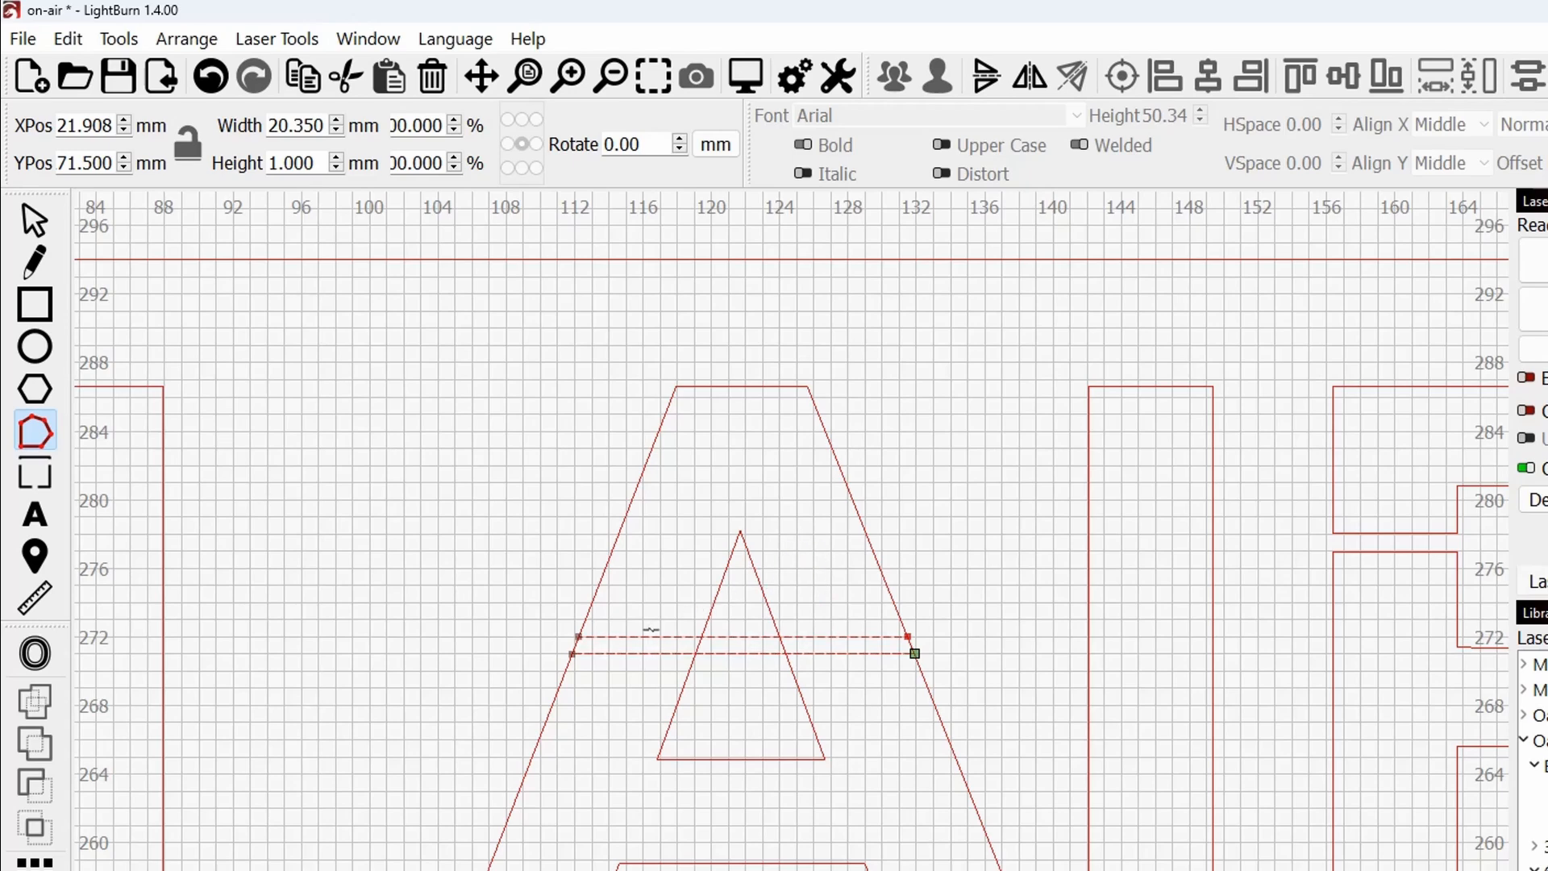
{"action": "scroll", "coordinate": [690, 669], "scroll_direction": "up", "scroll_amount": 2}
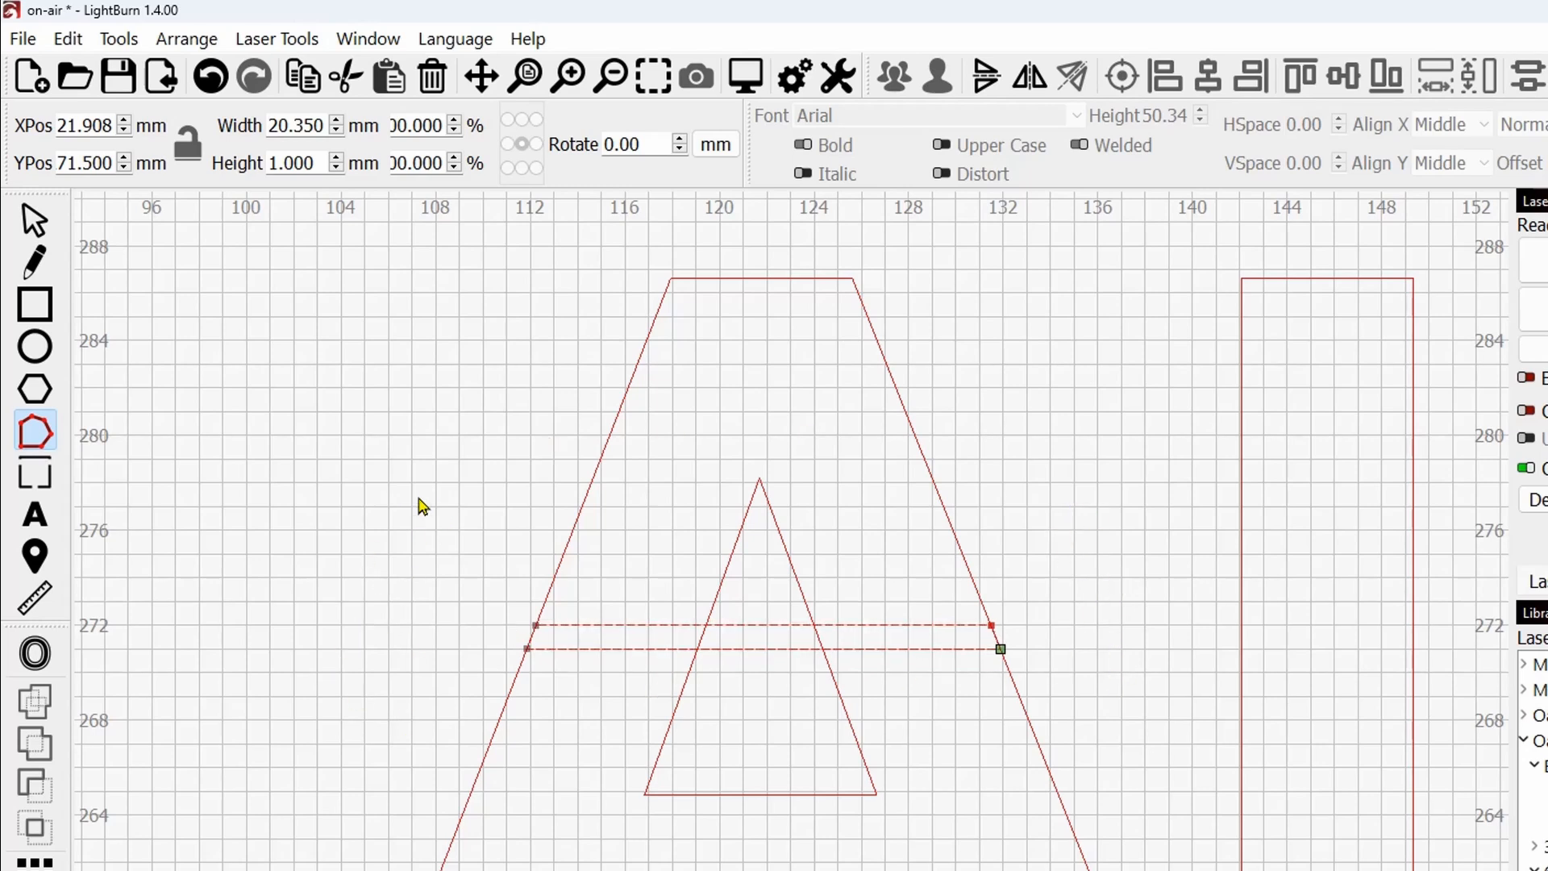
{"action": "left_click", "coordinate": [35, 224]}
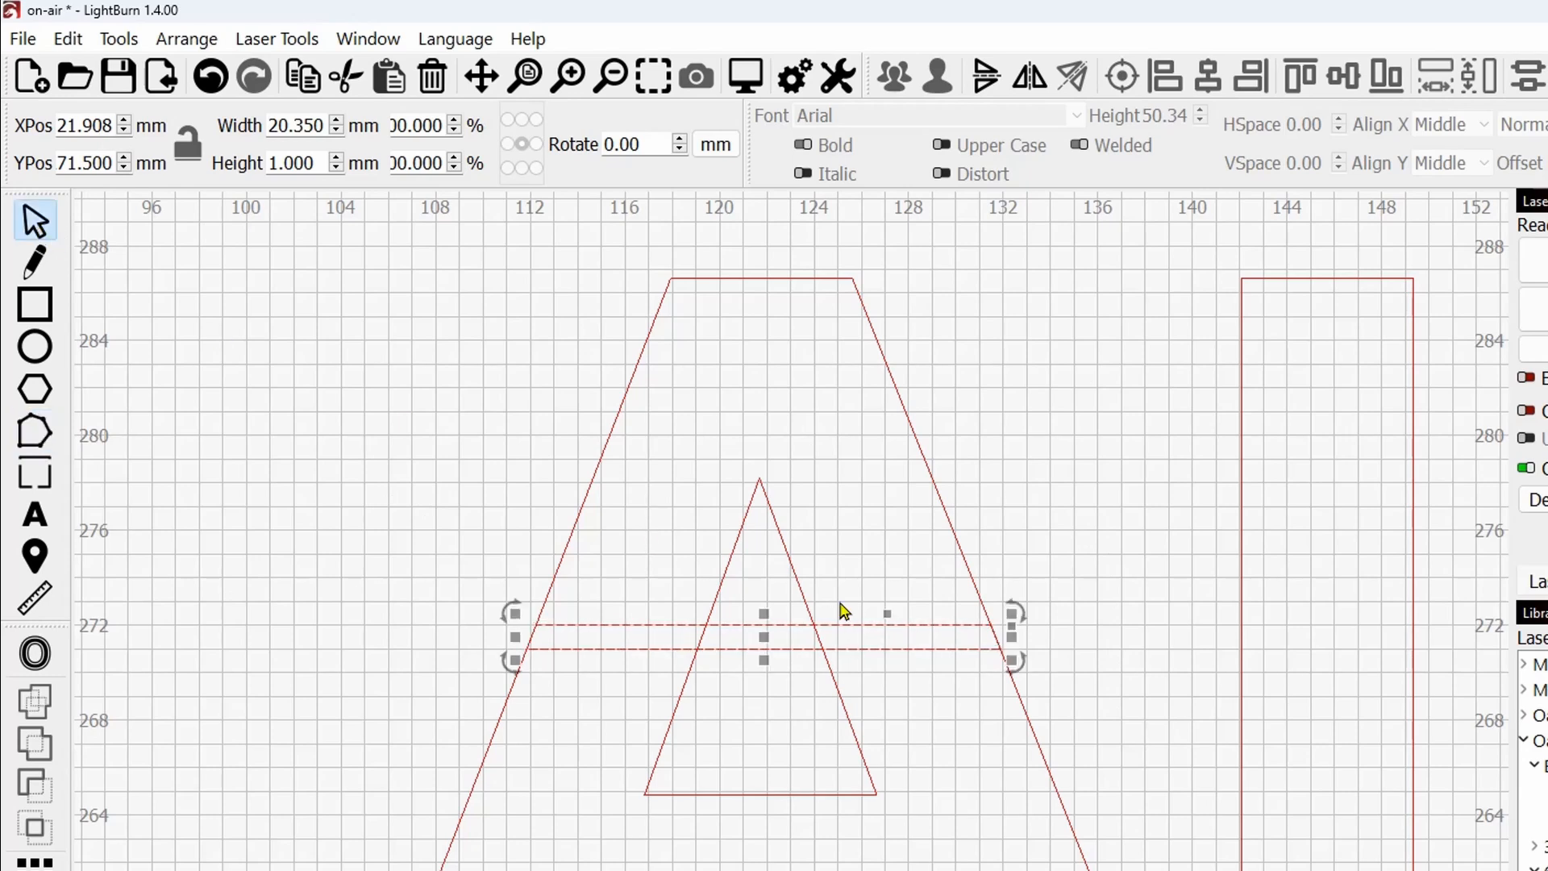
{"action": "left_click_drag", "start_coordinate": [1101, 719], "coordinate": [770, 558]}
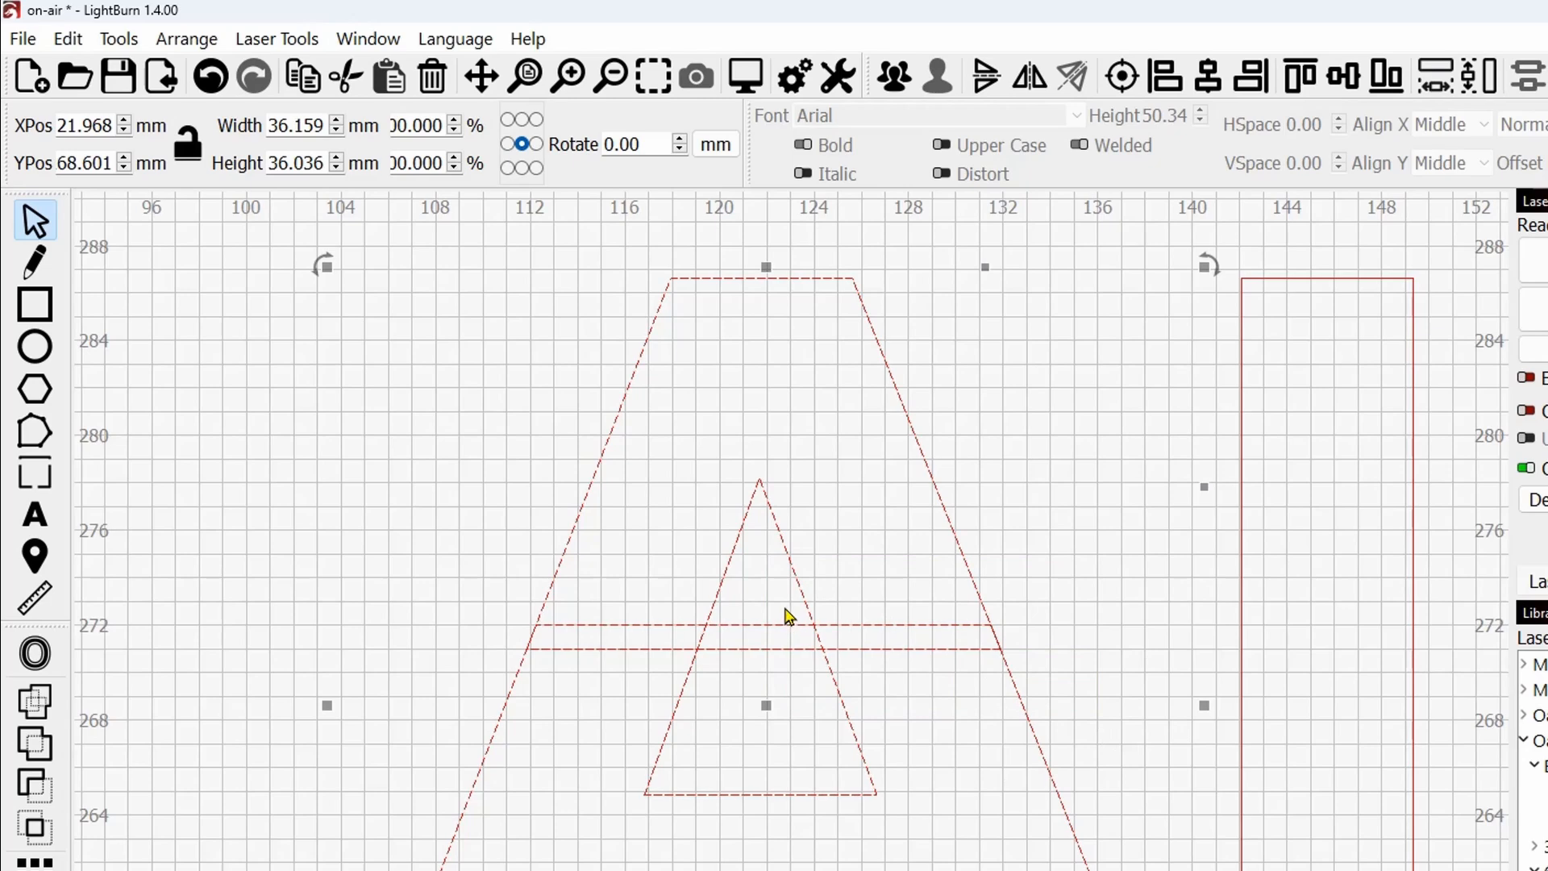
{"action": "left_click", "coordinate": [119, 38]}
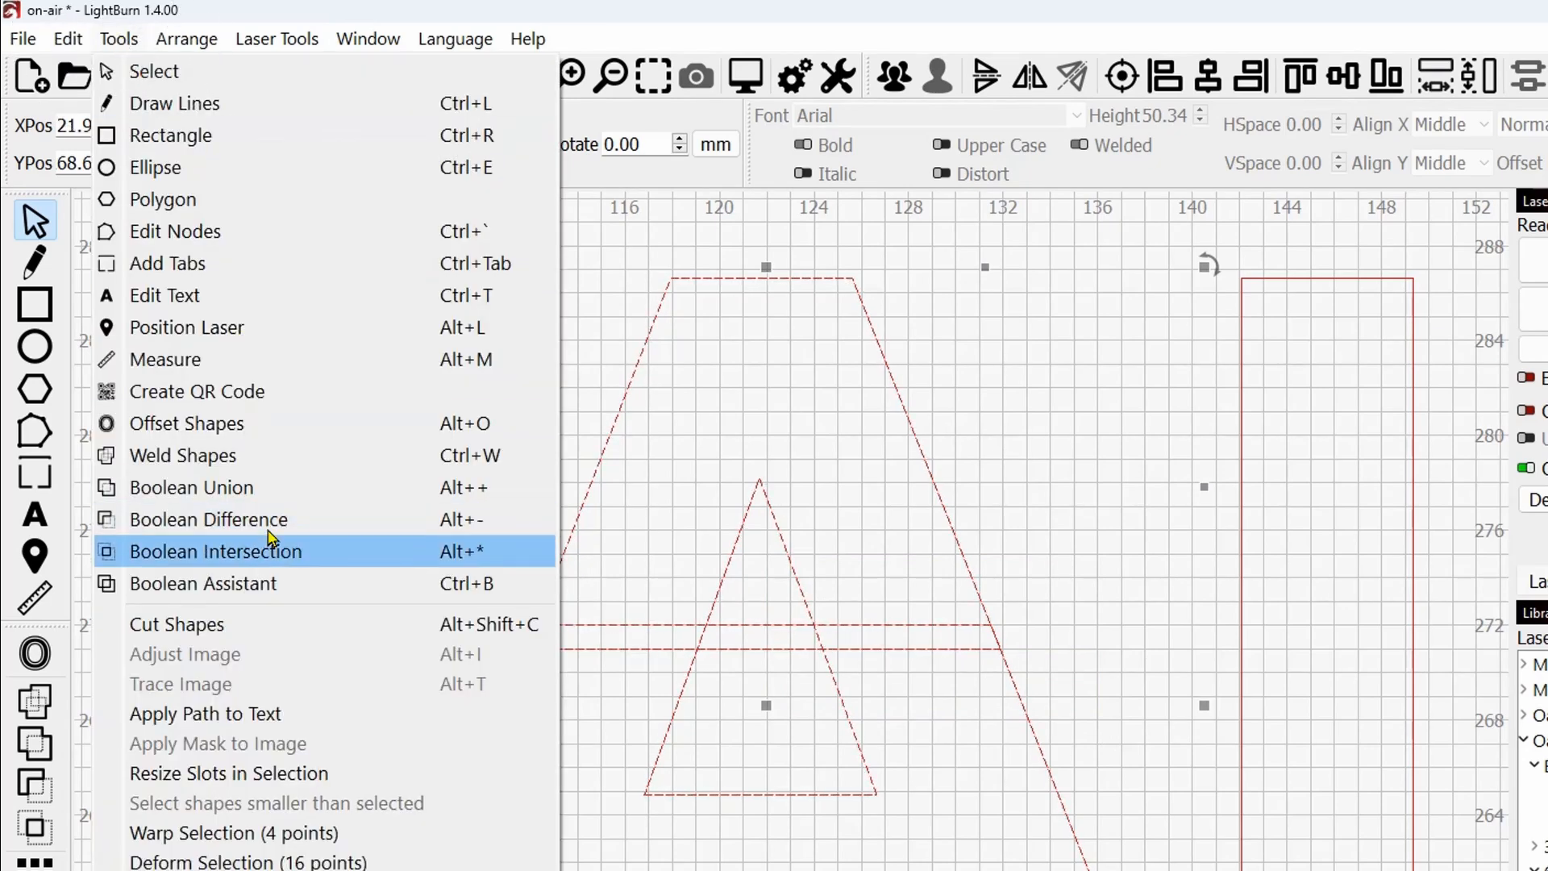
{"action": "left_click", "coordinate": [315, 583]}
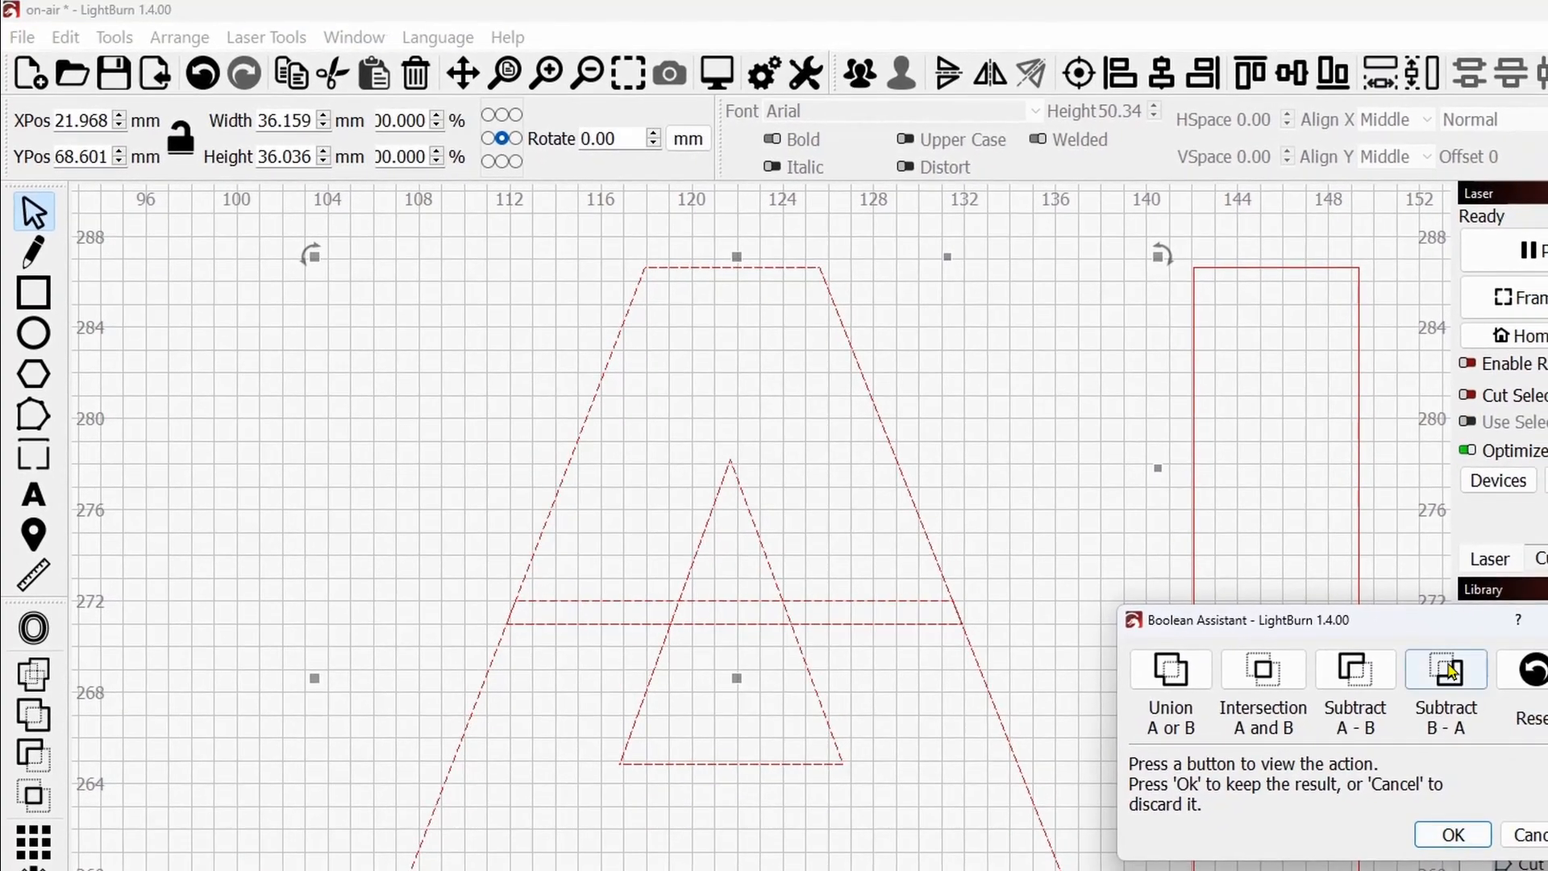
Compare the Boolean previews for the two shapes and apply Subtract A - B to cut the bar out of the letter A.
{"action": "left_click", "coordinate": [1448, 669]}
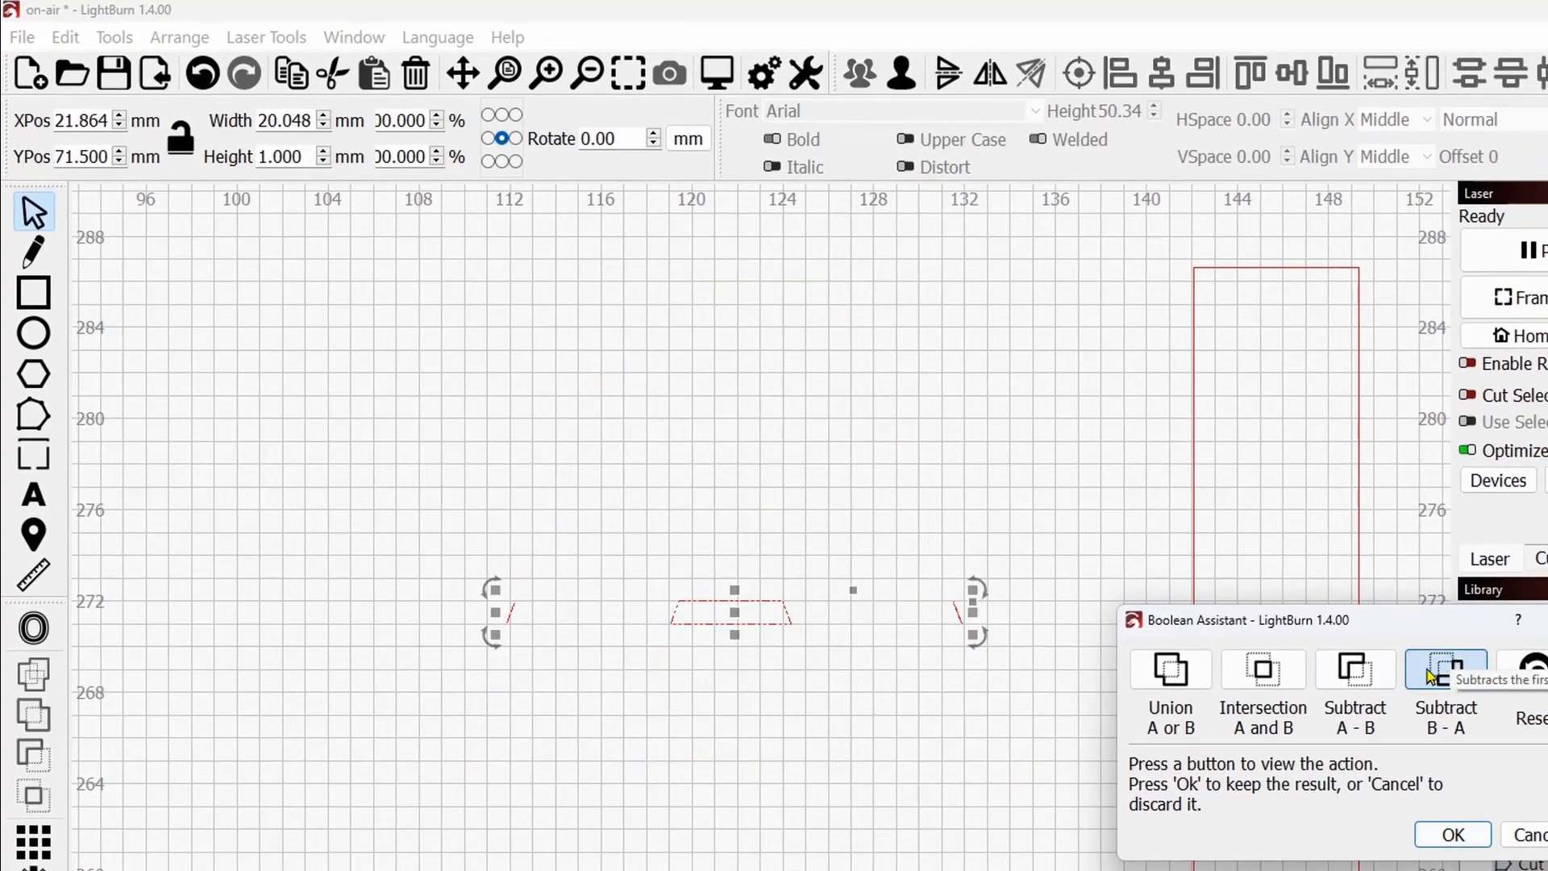
{"action": "left_click", "coordinate": [1350, 677]}
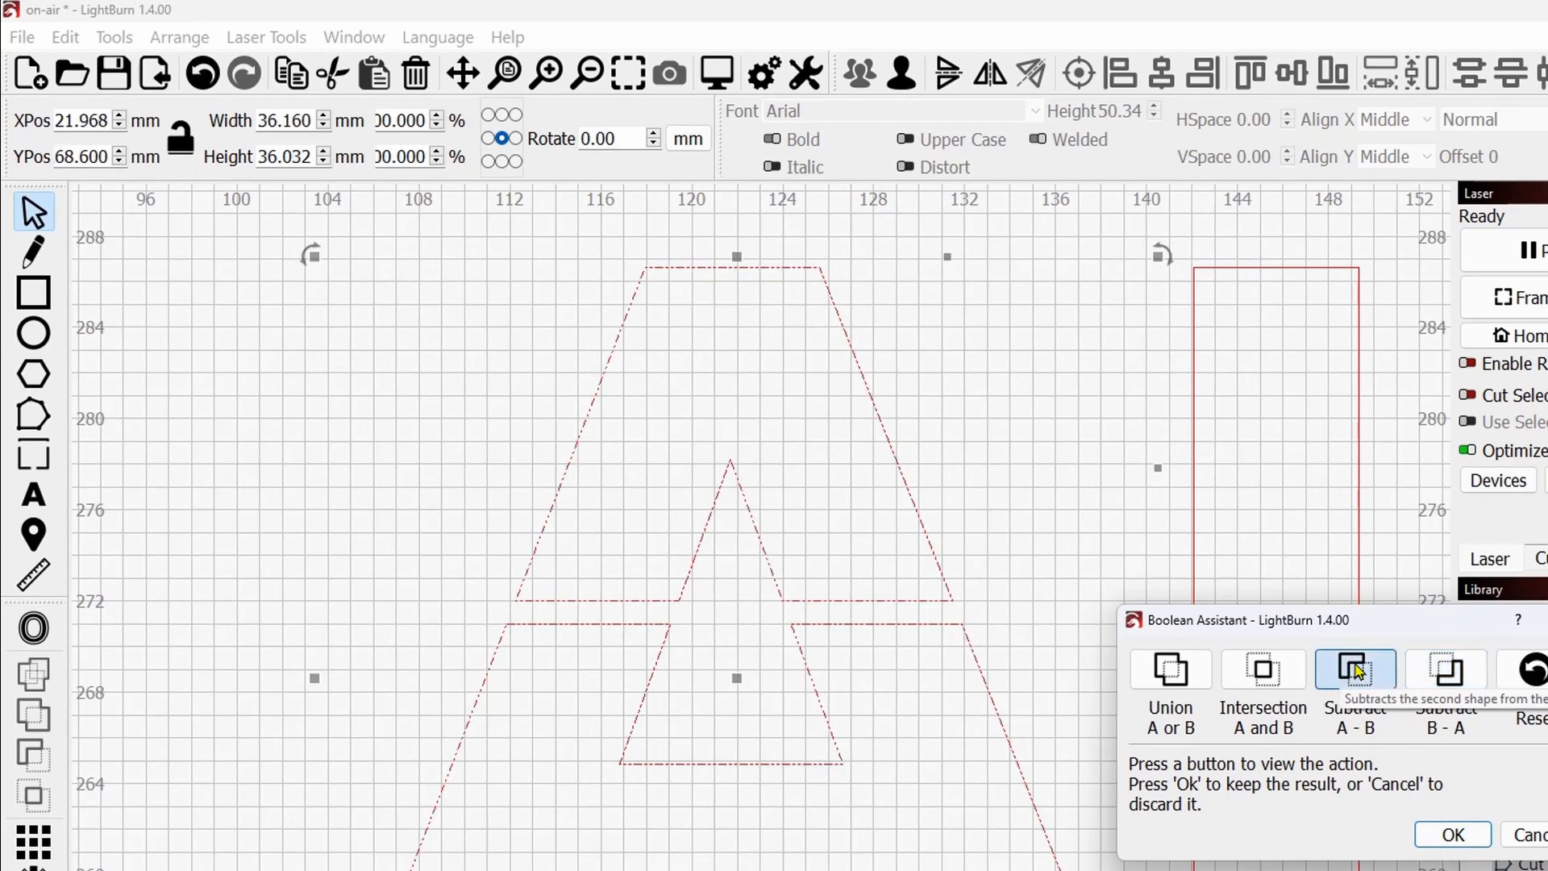
{"action": "left_click", "coordinate": [1263, 674]}
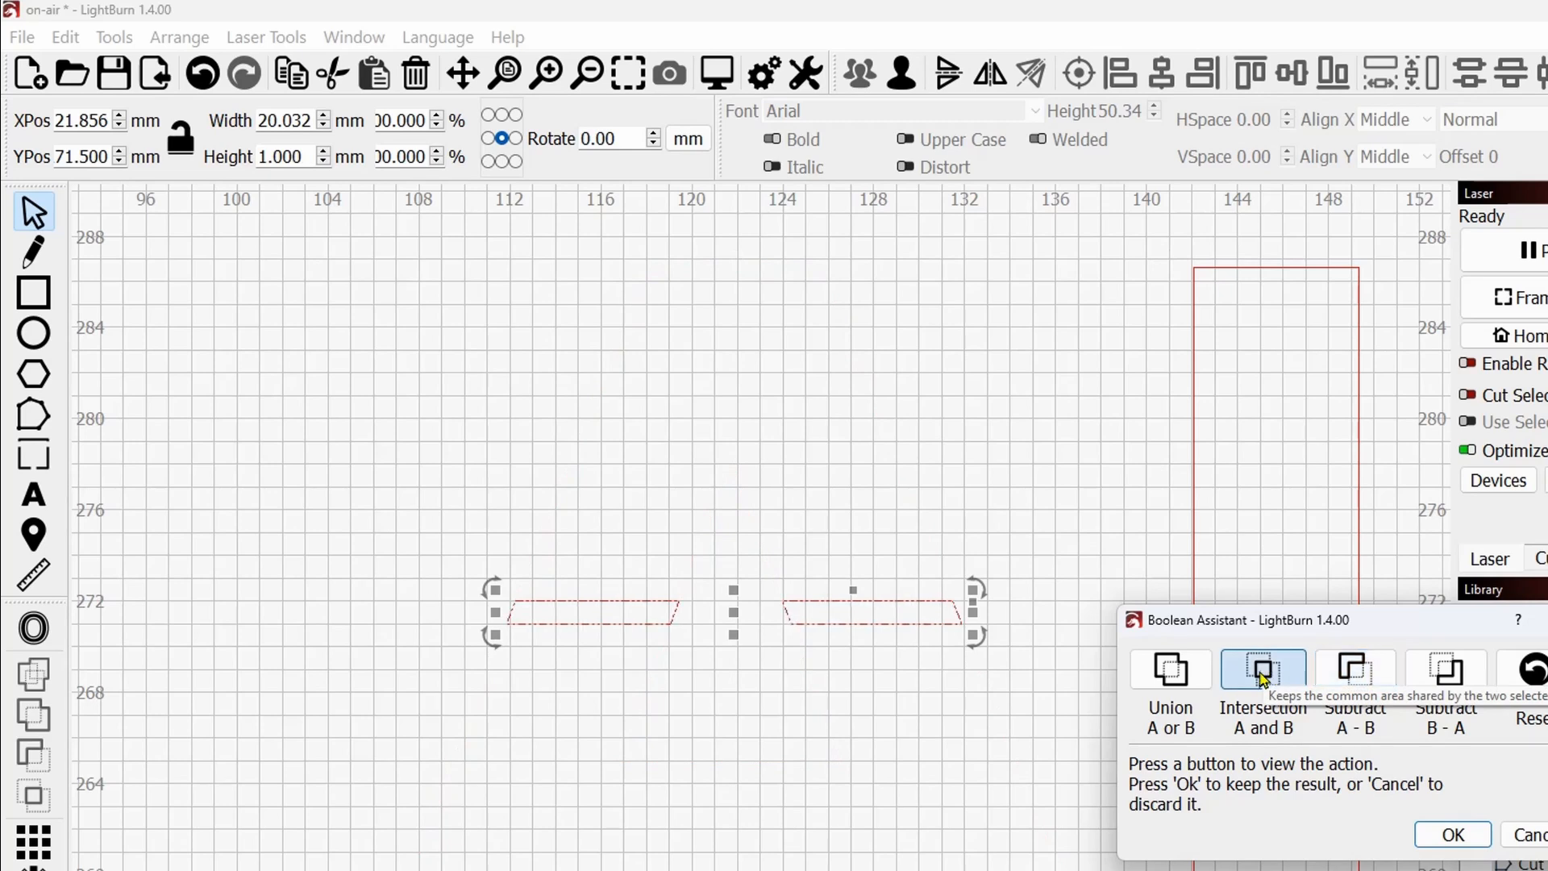
{"action": "left_click", "coordinate": [1198, 684]}
{"action": "left_click", "coordinate": [1261, 671]}
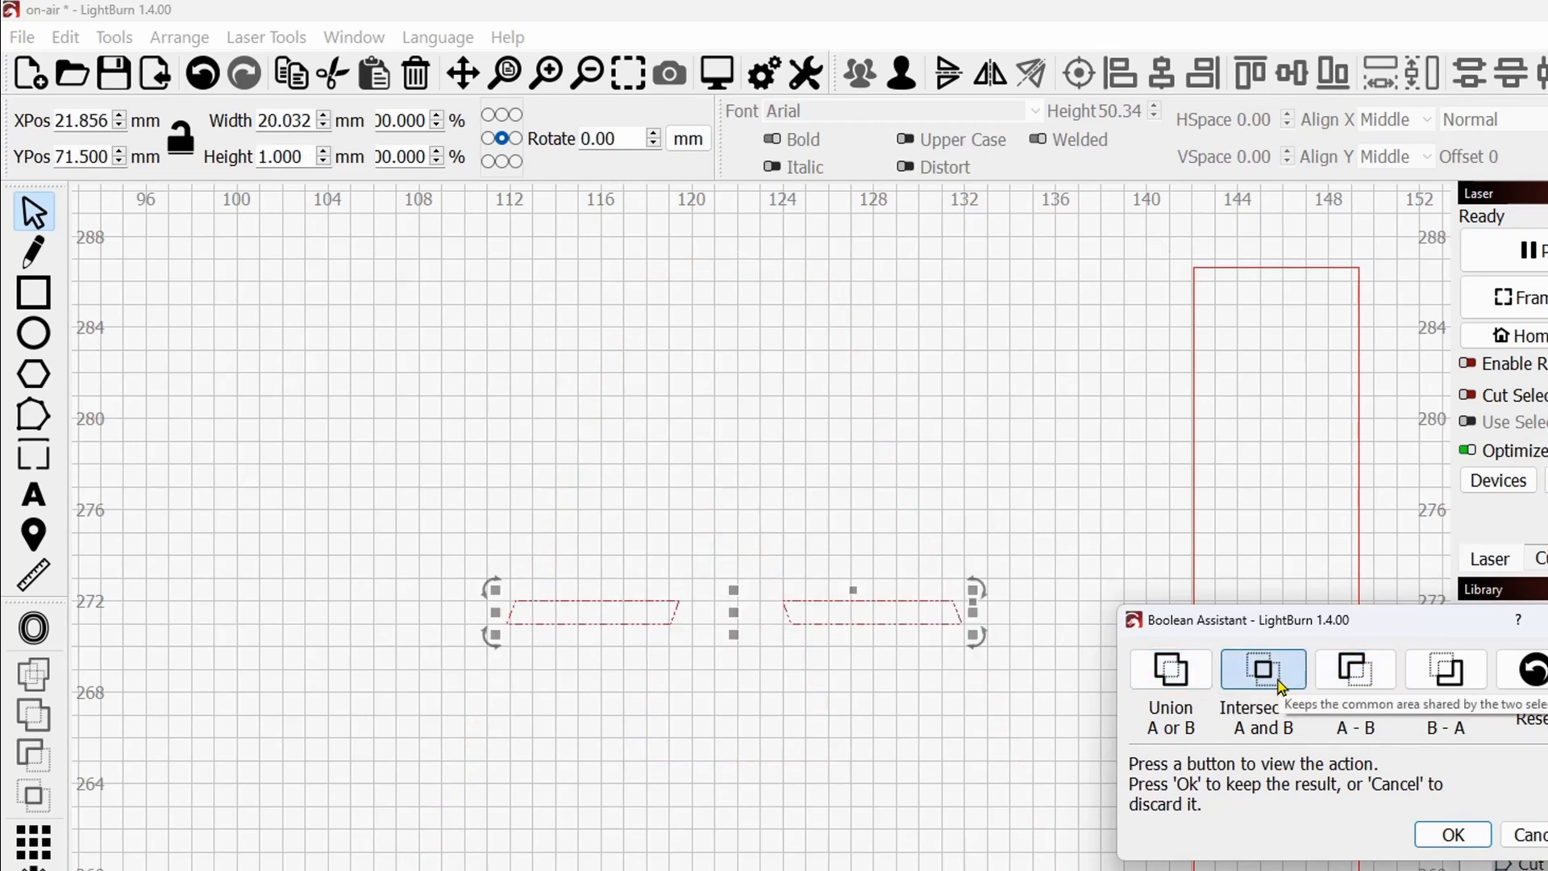
{"action": "left_click", "coordinate": [1358, 675]}
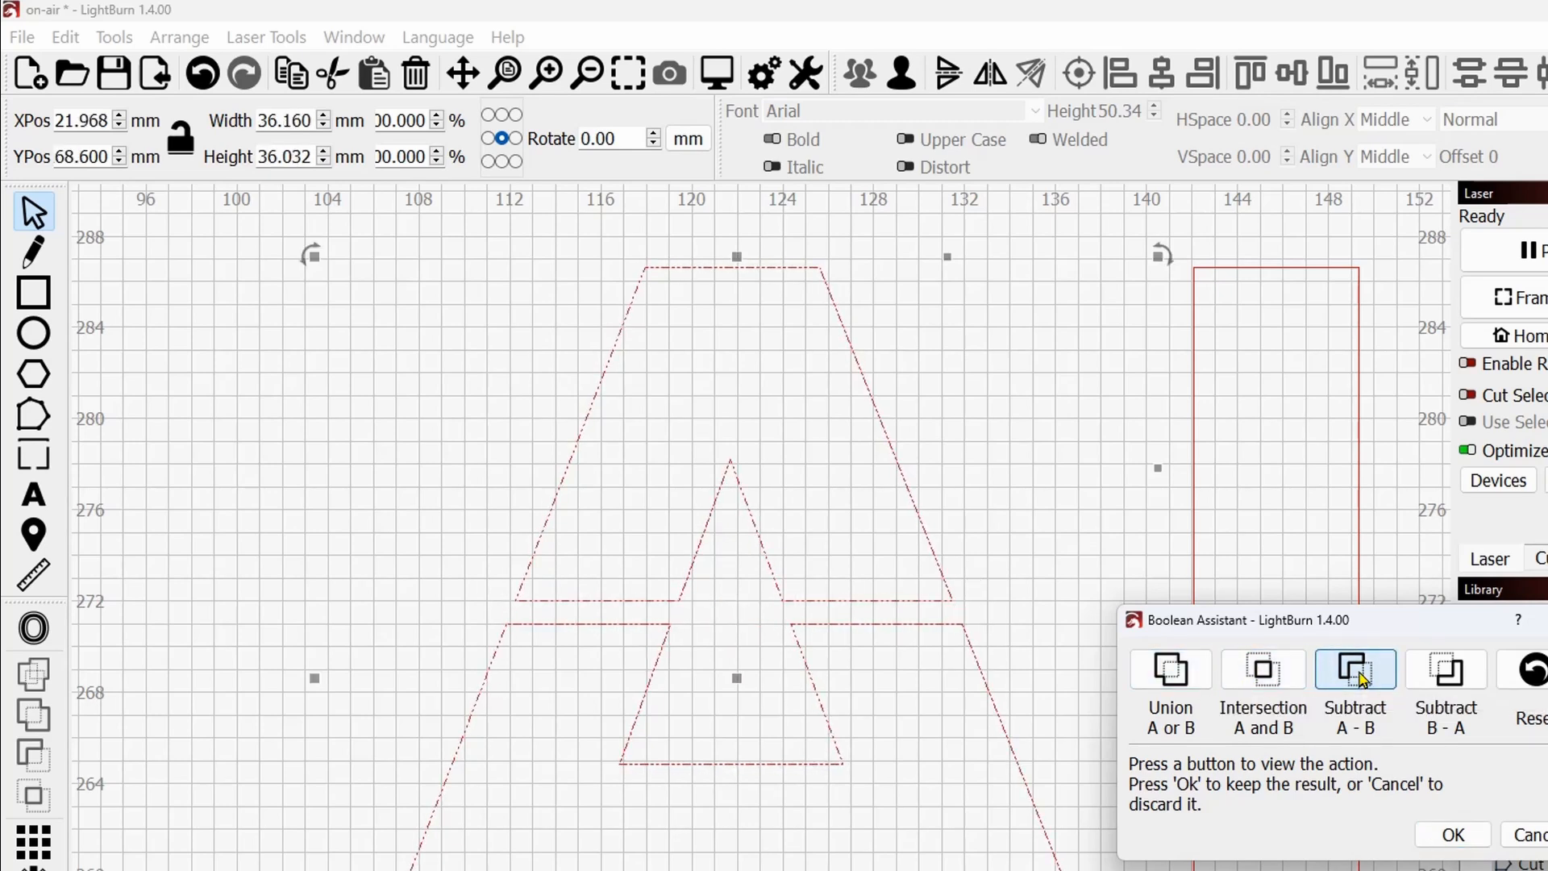
{"action": "left_click", "coordinate": [1451, 838]}
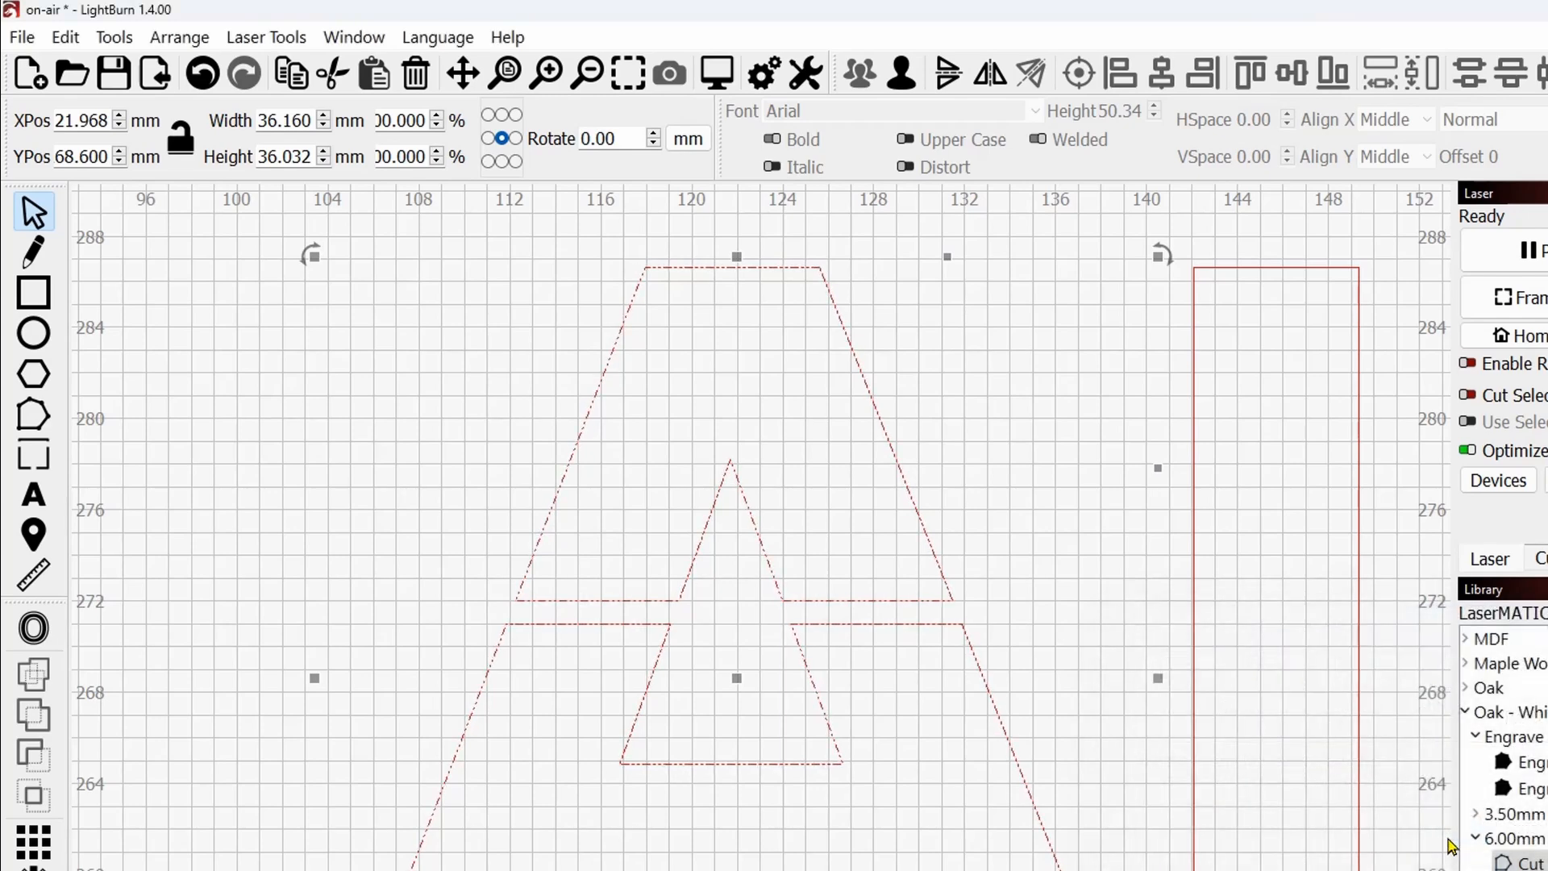
Examine the bridge gap across the letter A up close and the complete ON AIR stencil inside its rounded border.
{"action": "scroll", "coordinate": [1097, 653], "scroll_direction": "up", "scroll_amount": 2}
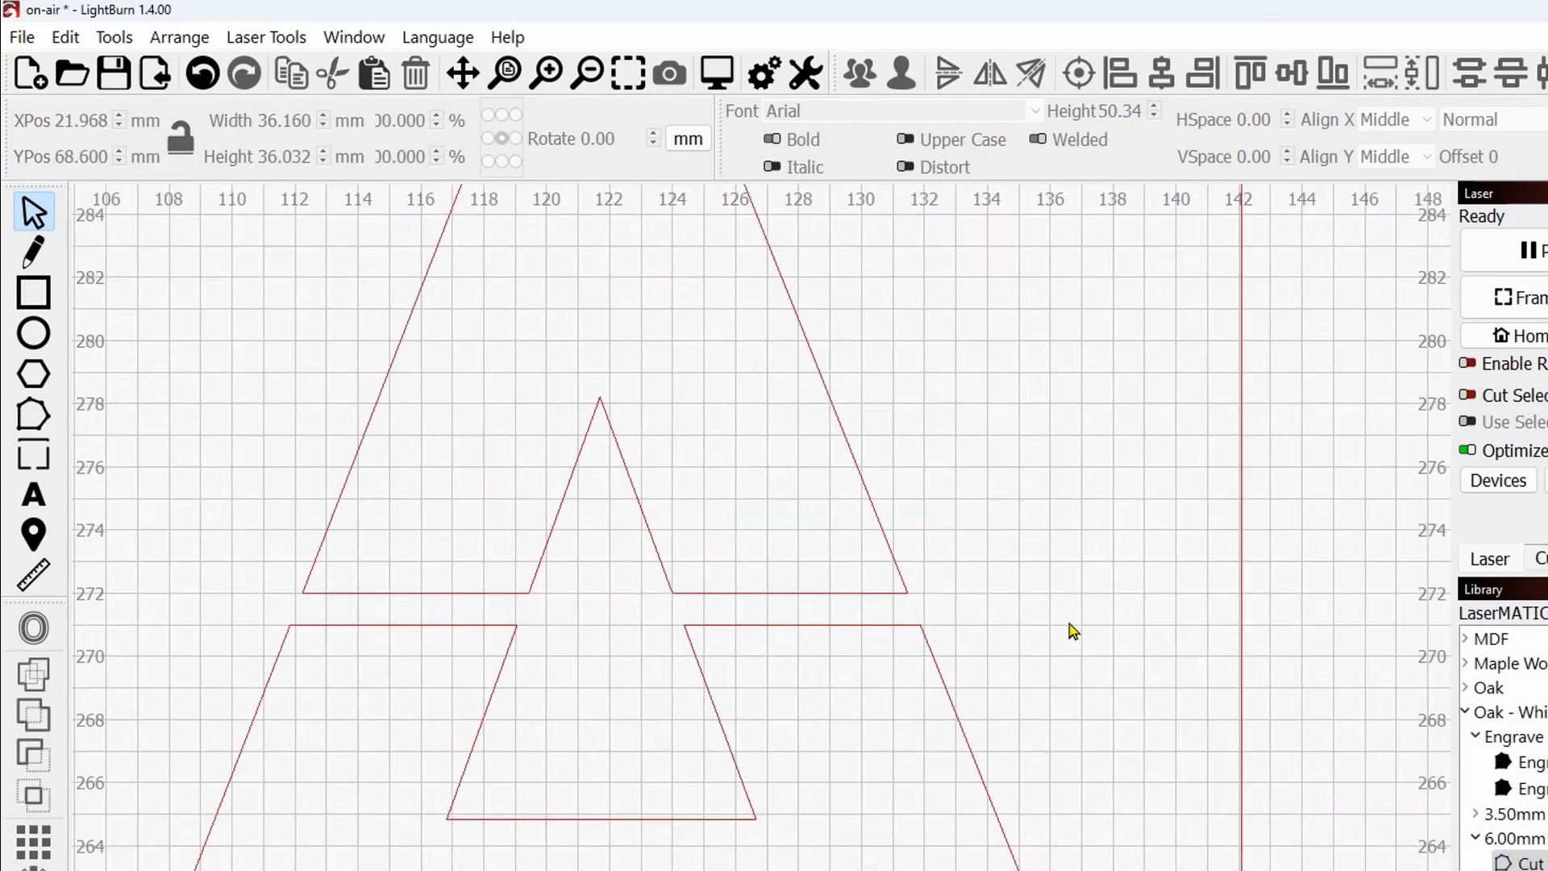
{"action": "left_click_drag", "start_coordinate": [1079, 626], "coordinate": [1056, 615]}
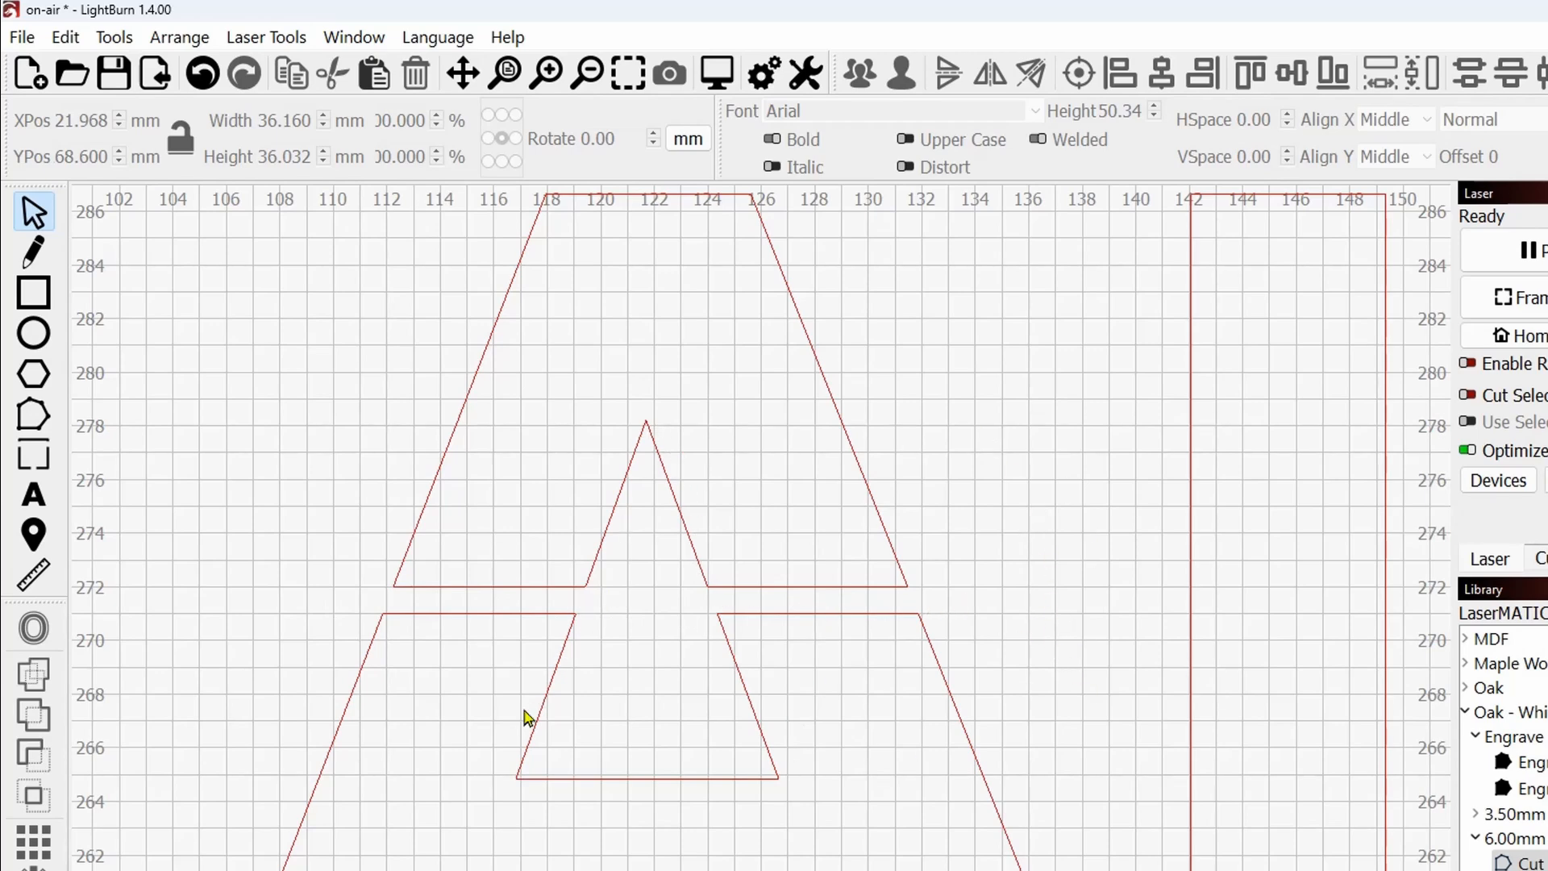
{"action": "scroll", "coordinate": [968, 609], "scroll_direction": "down", "scroll_amount": 6}
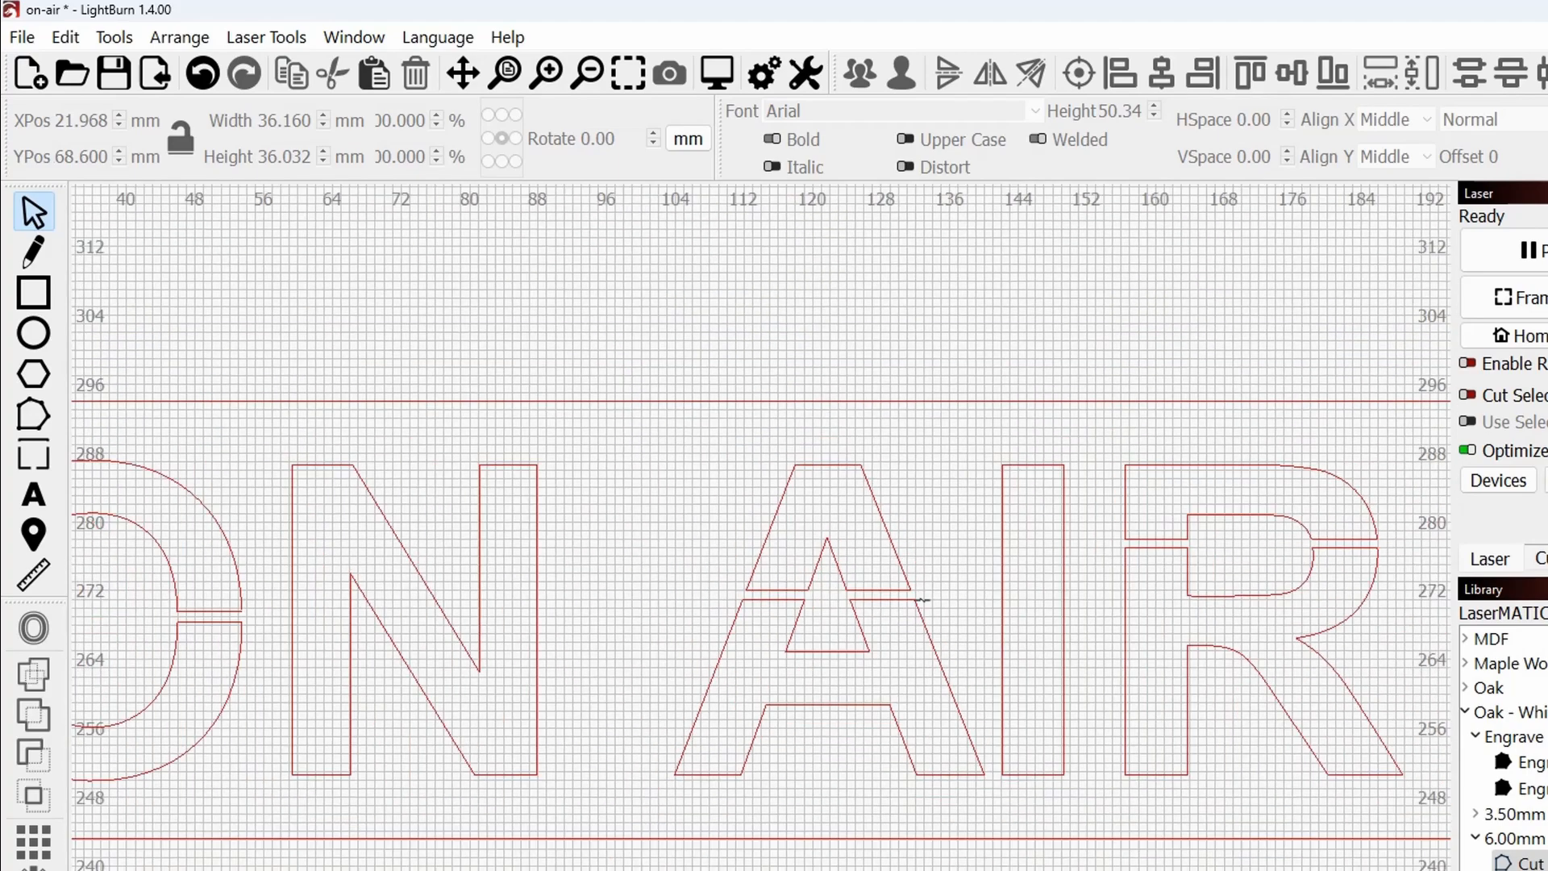
{"action": "scroll", "coordinate": [968, 609], "scroll_direction": "down", "scroll_amount": 3}
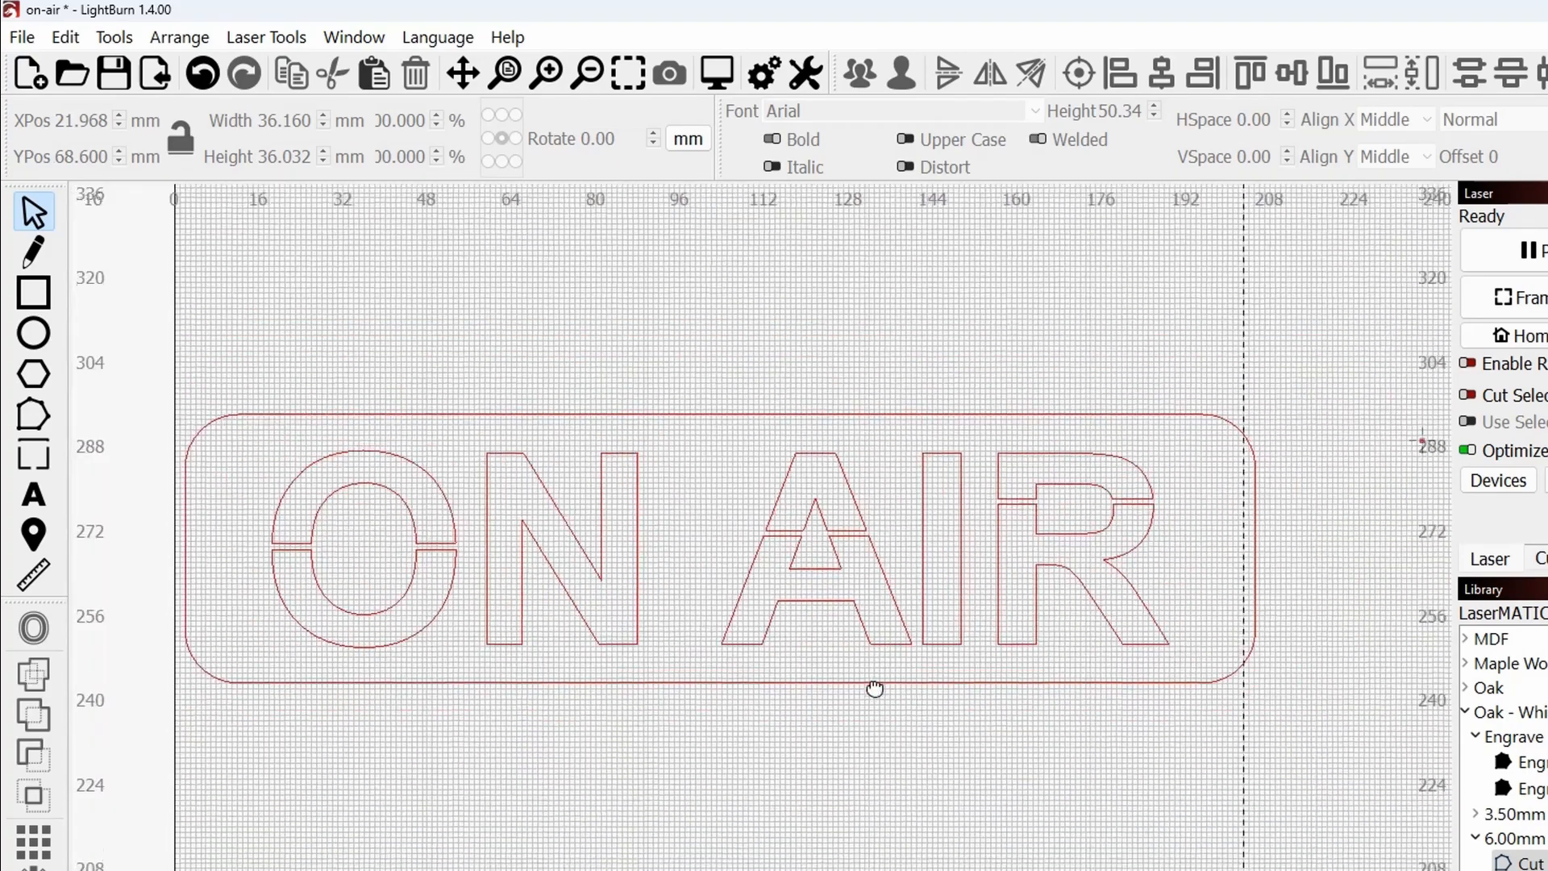
{"action": "left_click_drag", "start_coordinate": [875, 688], "coordinate": [874, 639]}
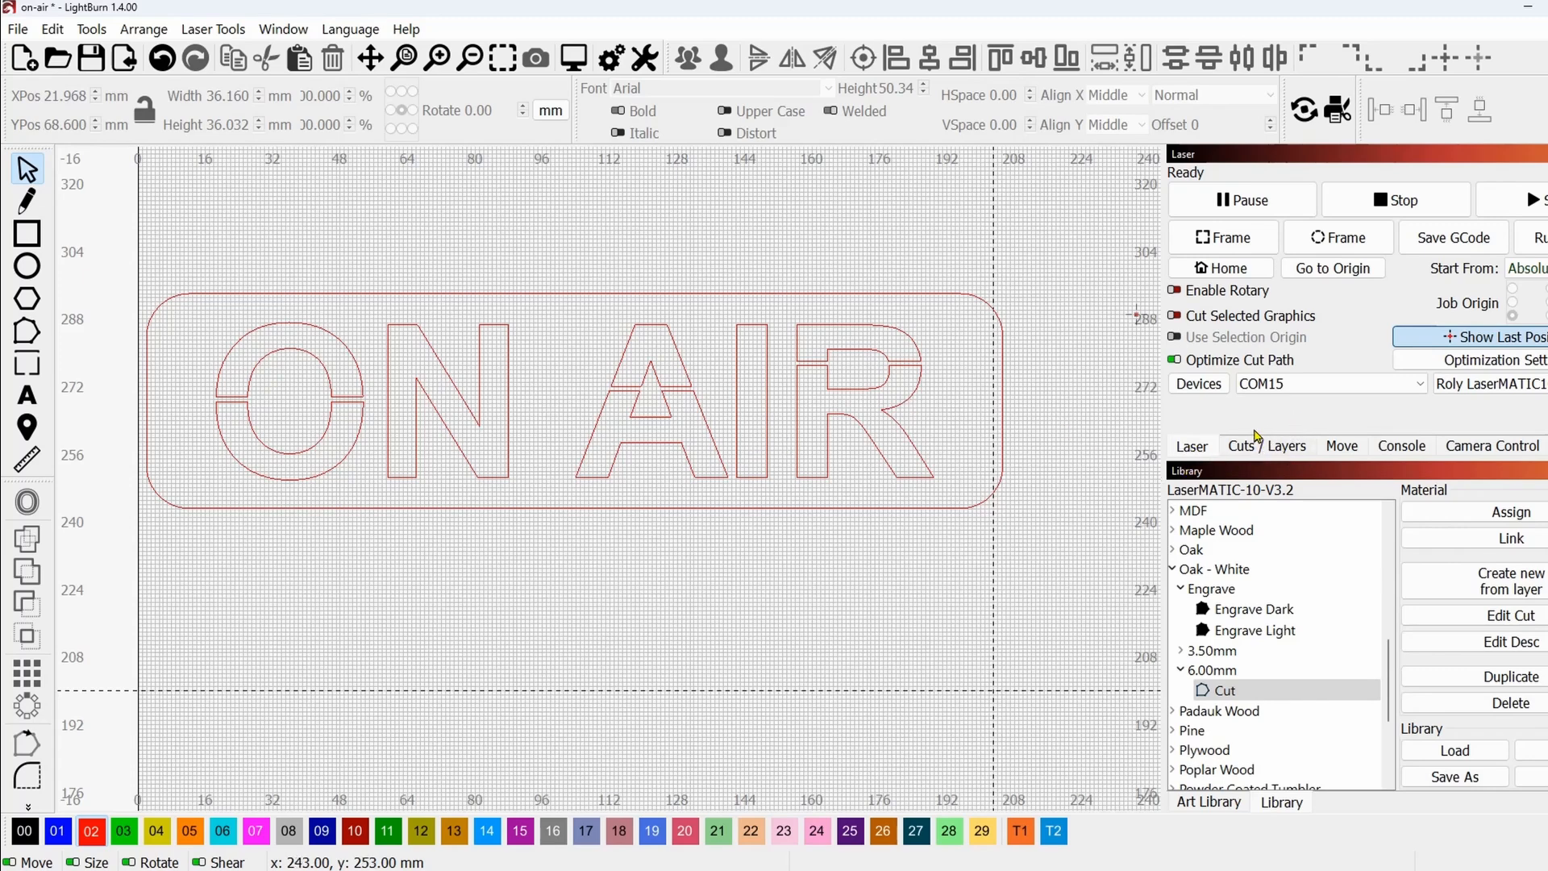
{"action": "scroll", "coordinate": [913, 364], "scroll_direction": "down", "scroll_amount": 1}
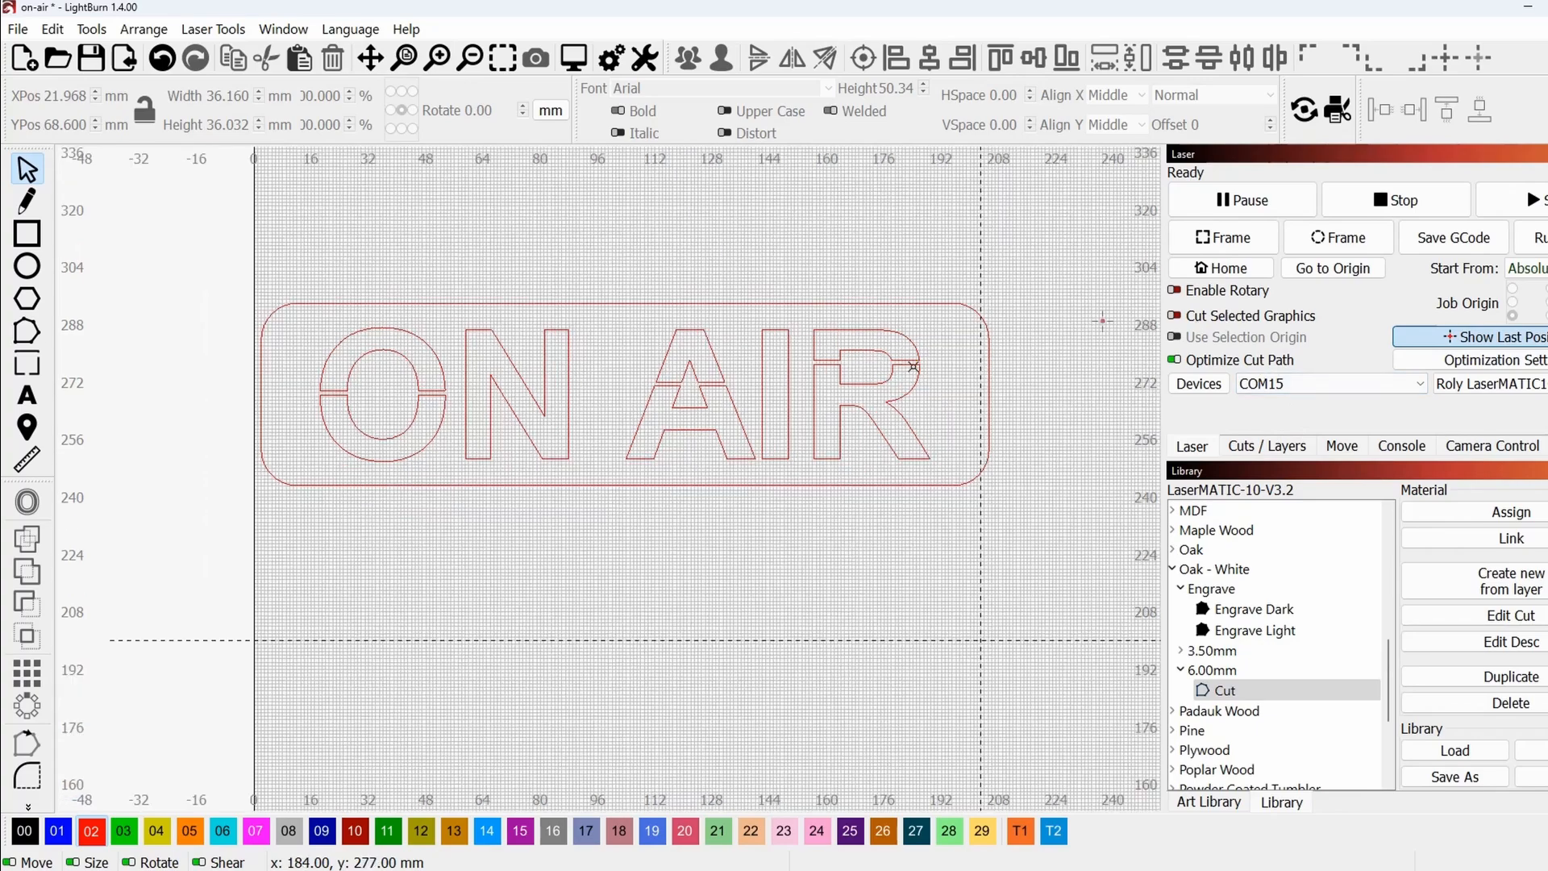
{"action": "scroll", "coordinate": [995, 452], "scroll_direction": "down", "scroll_amount": 3}
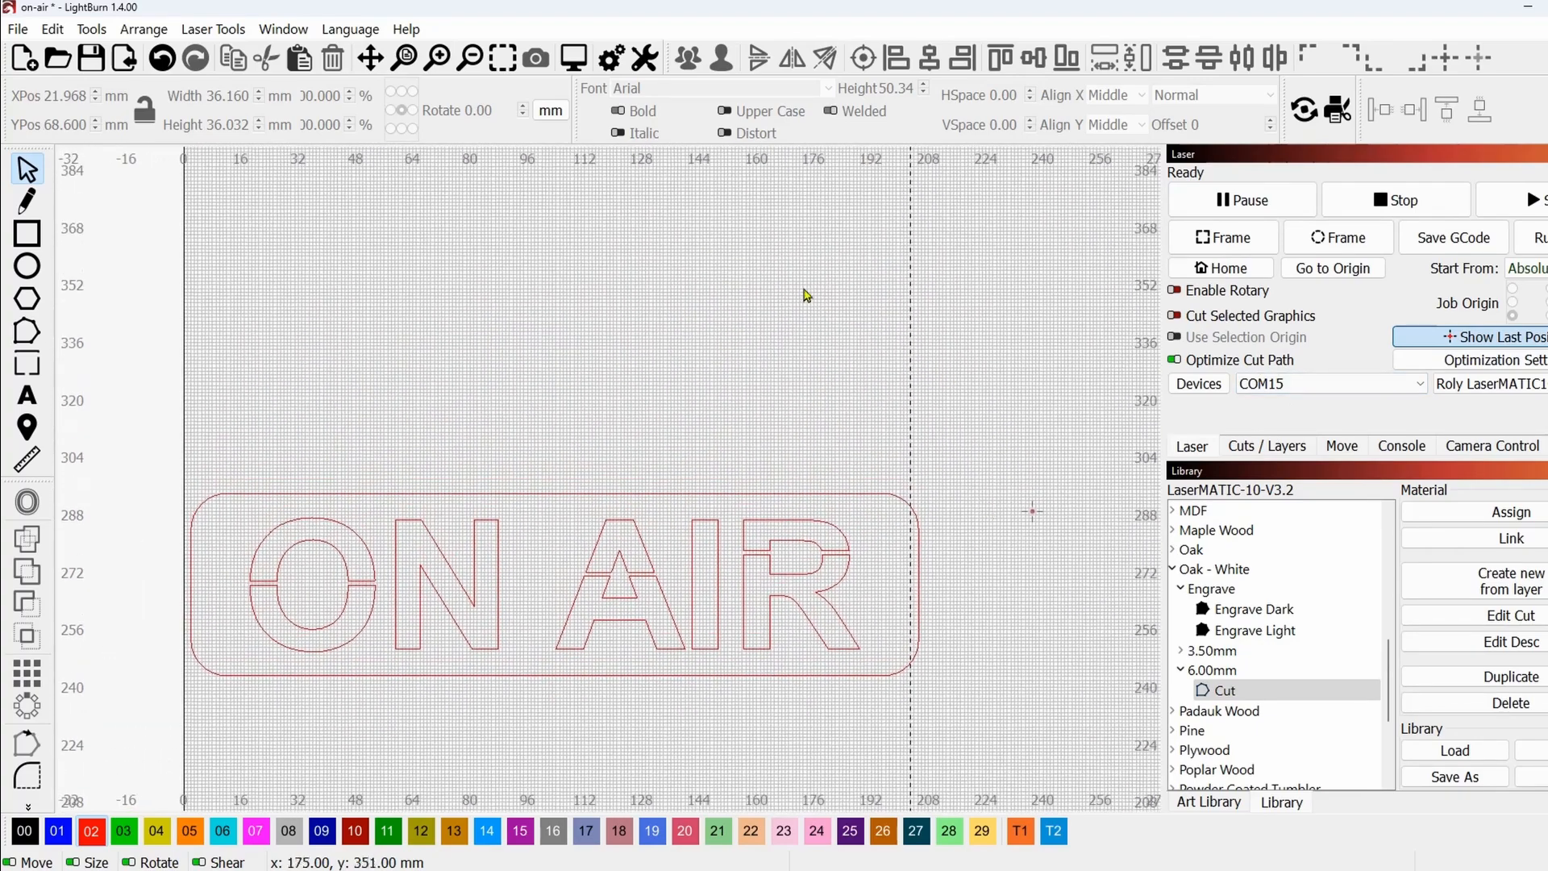
{"action": "scroll", "coordinate": [742, 241], "scroll_direction": "down", "scroll_amount": 1}
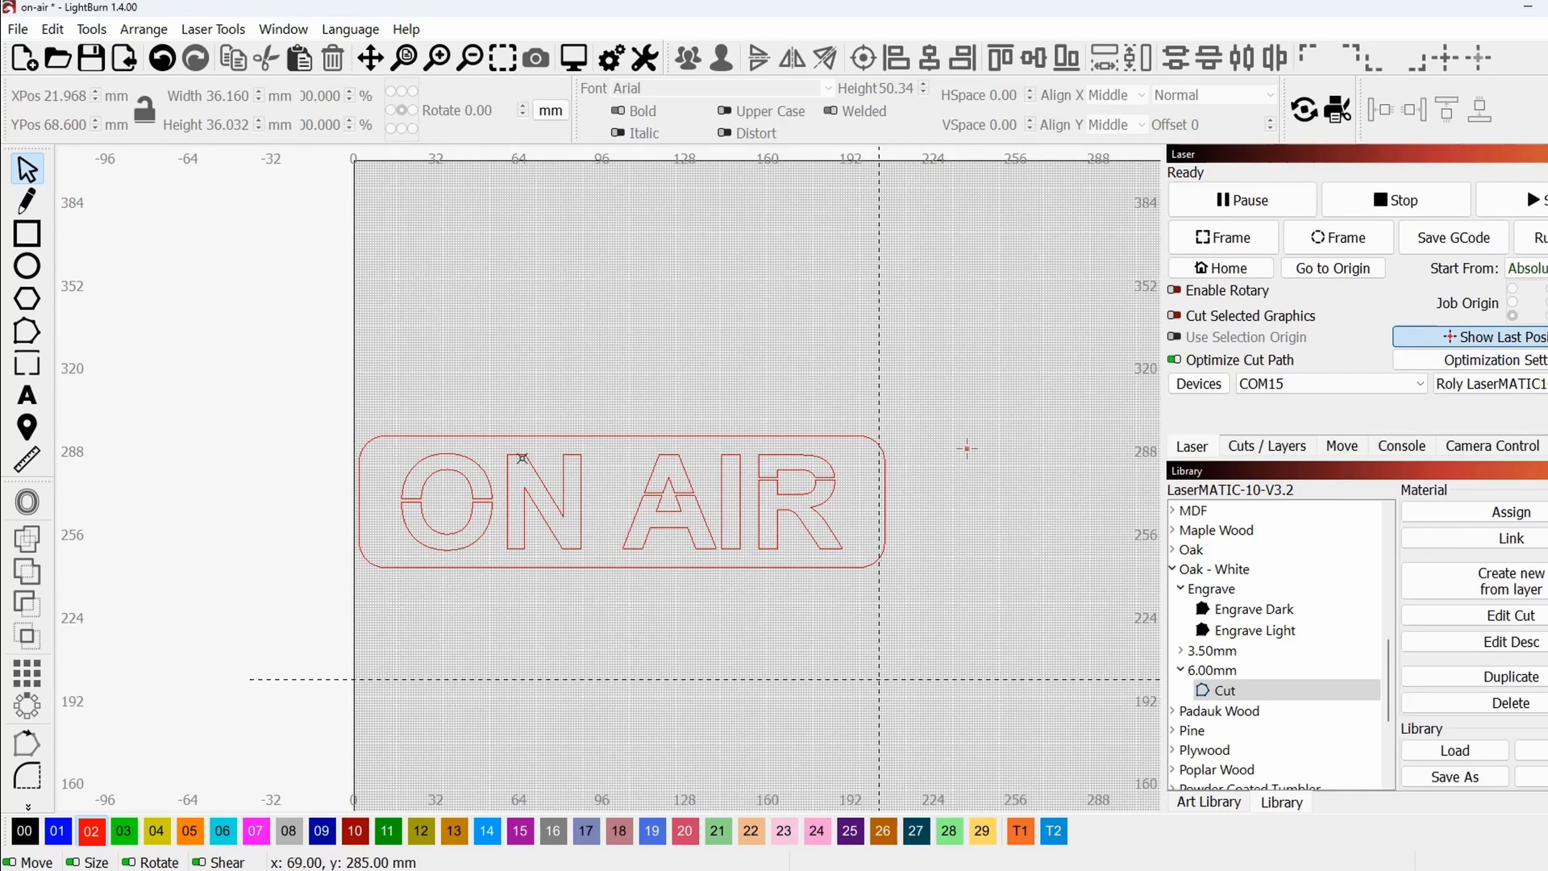
{"action": "scroll", "coordinate": [1083, 442], "scroll_direction": "down", "scroll_amount": 3}
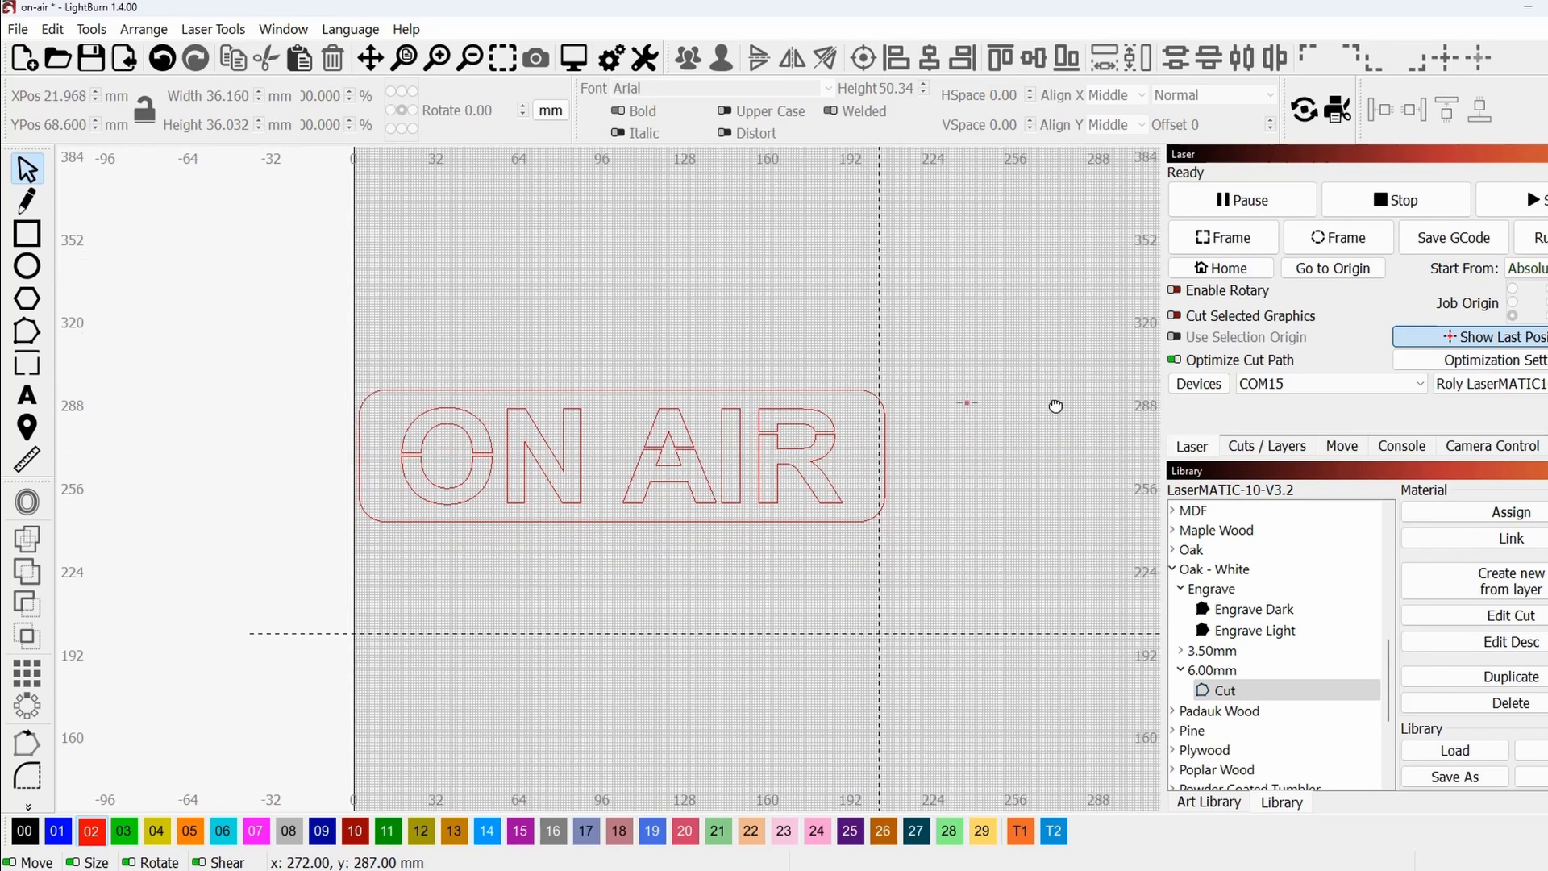